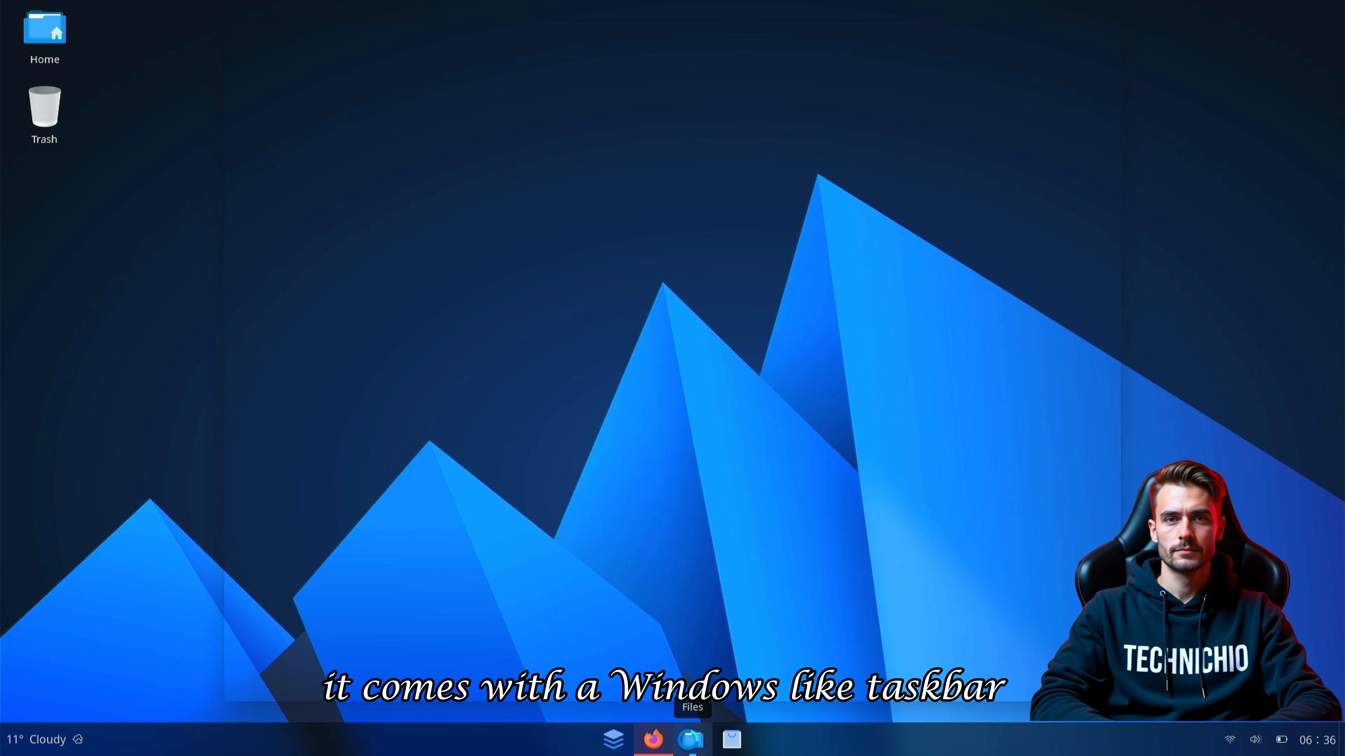
- Open Files and Firefox, and replace Firefox's Privacy Notice tab with a new tab
click(691, 741)
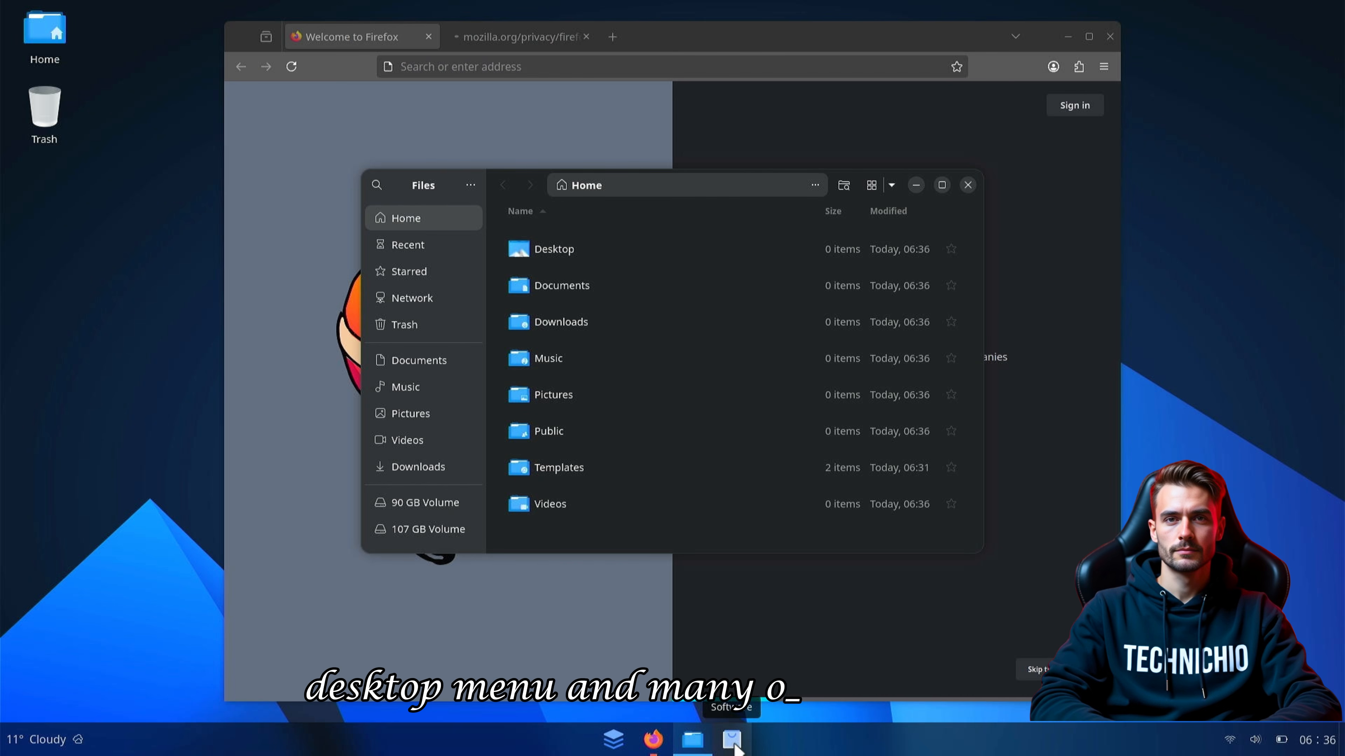
click(733, 742)
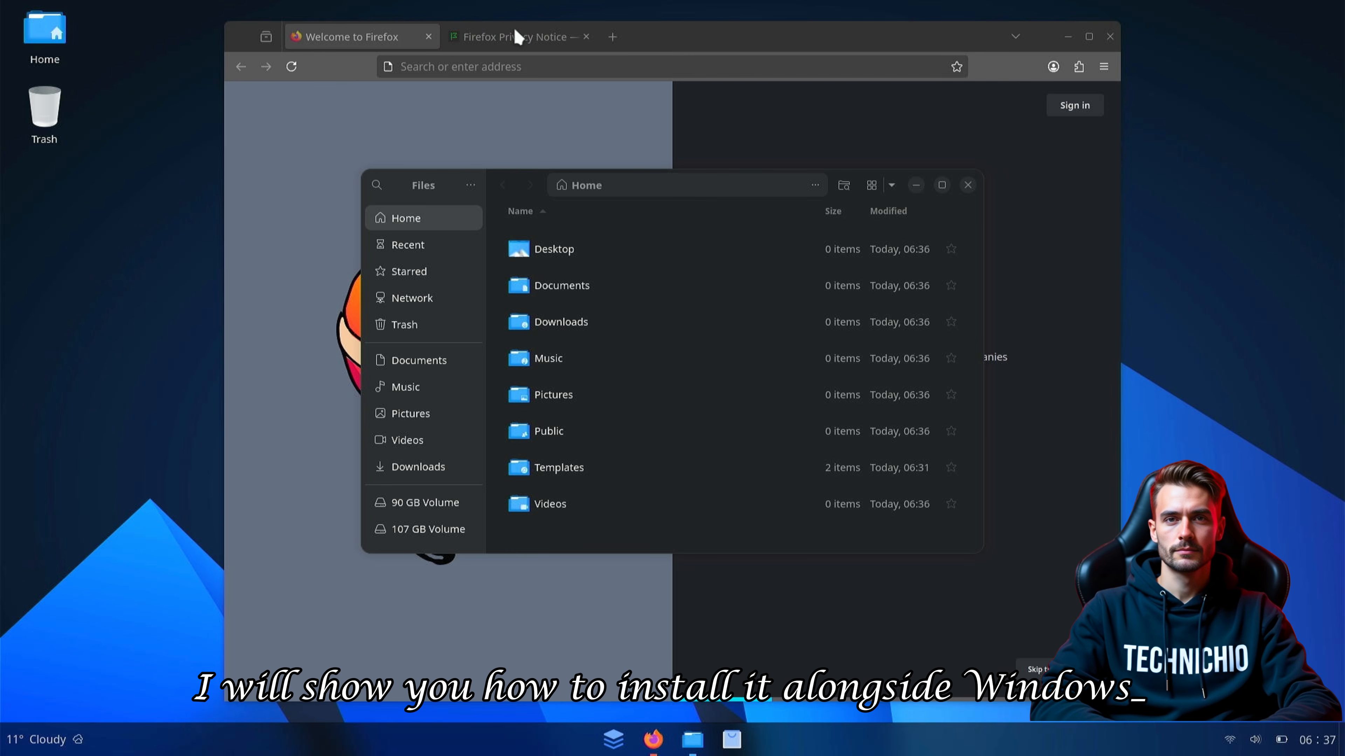
click(514, 35)
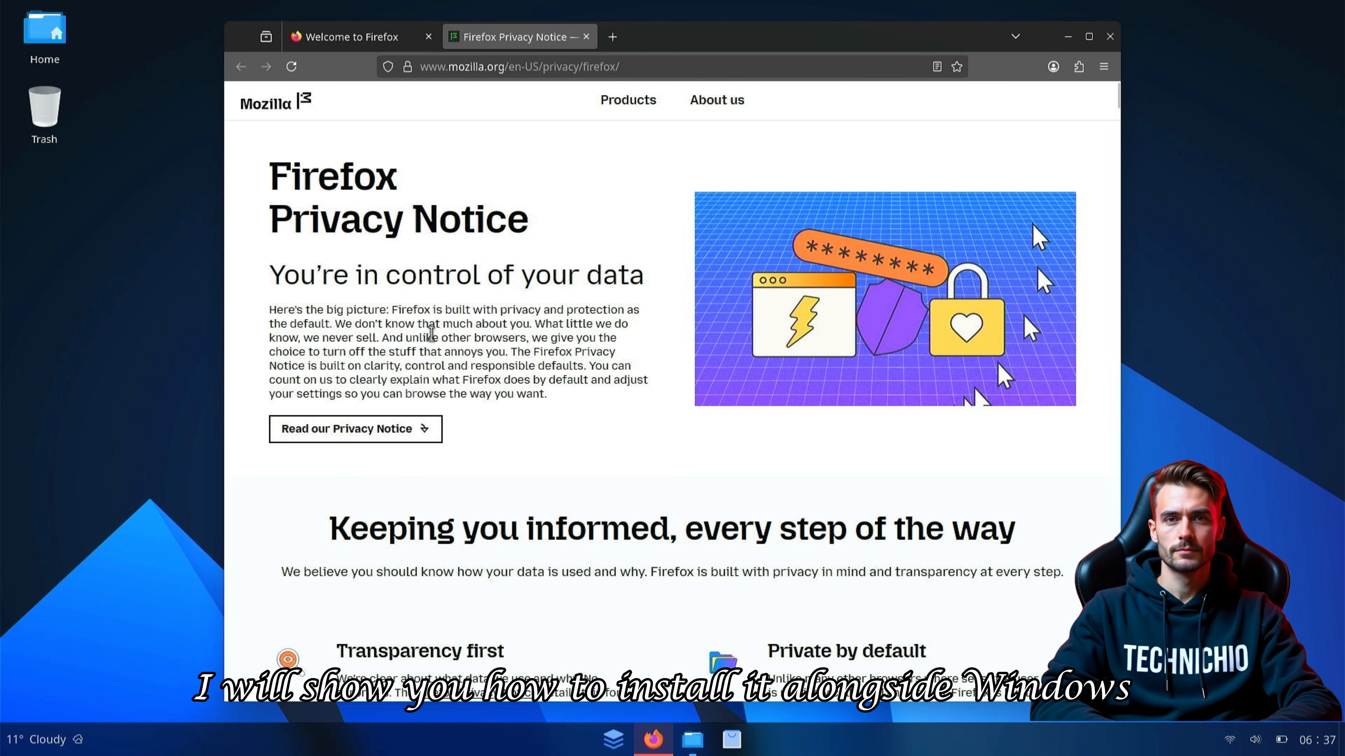
click(612, 37)
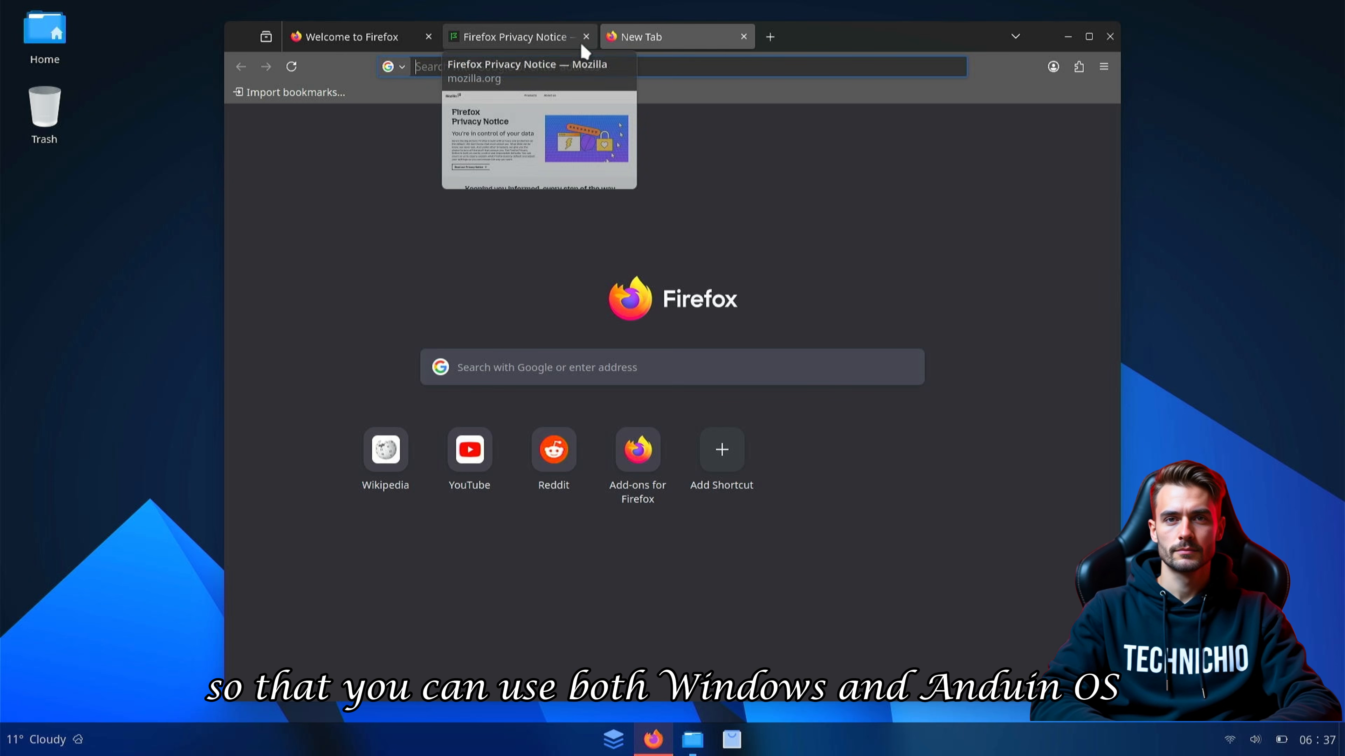
click(585, 36)
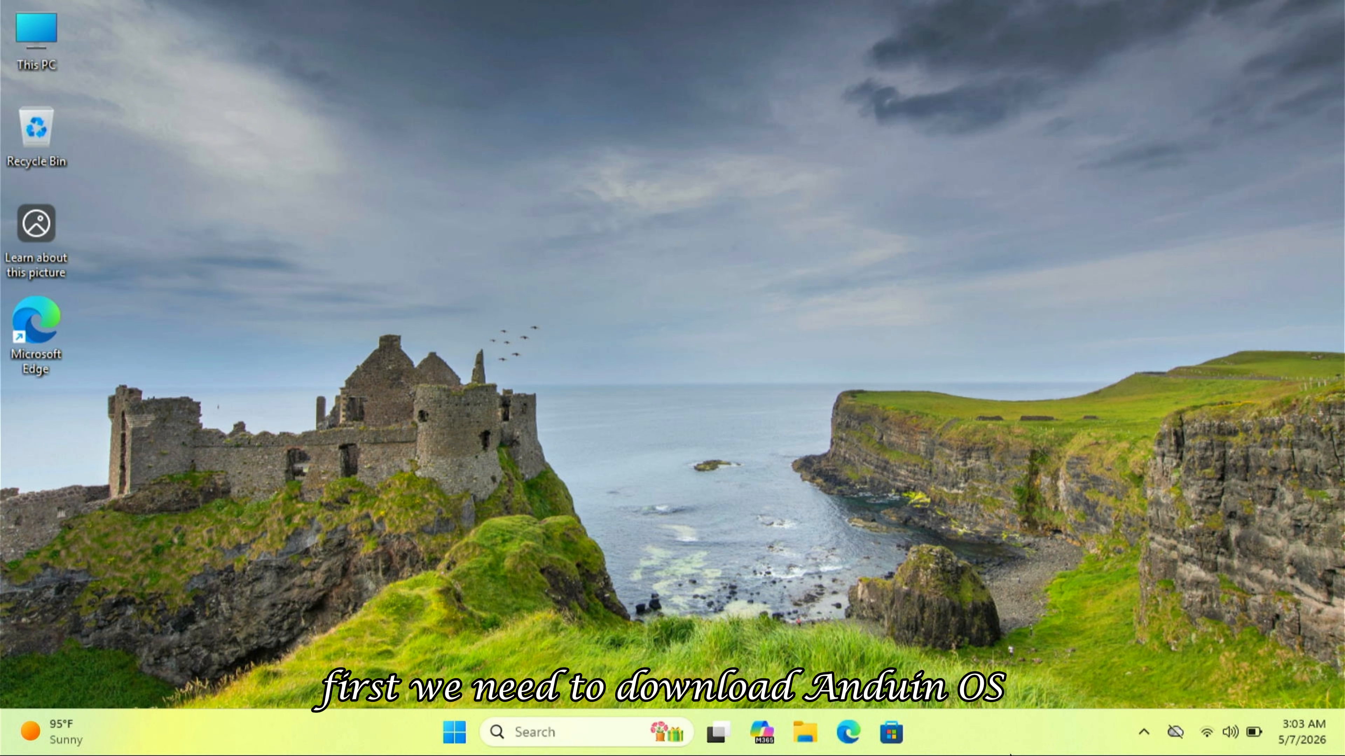
- Search 'anduinos' in Edge, open anduinos.com, and jump to its version downloads section
click(857, 730)
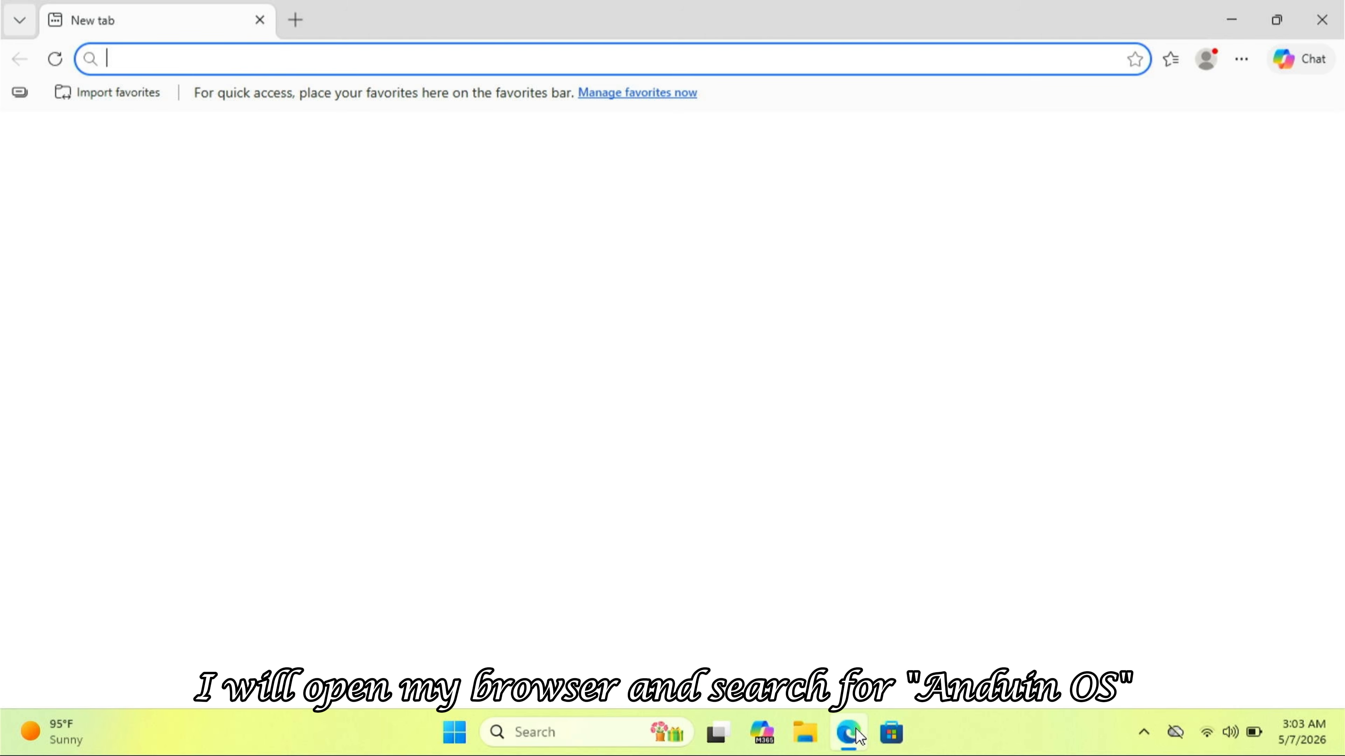
text(anduinos)
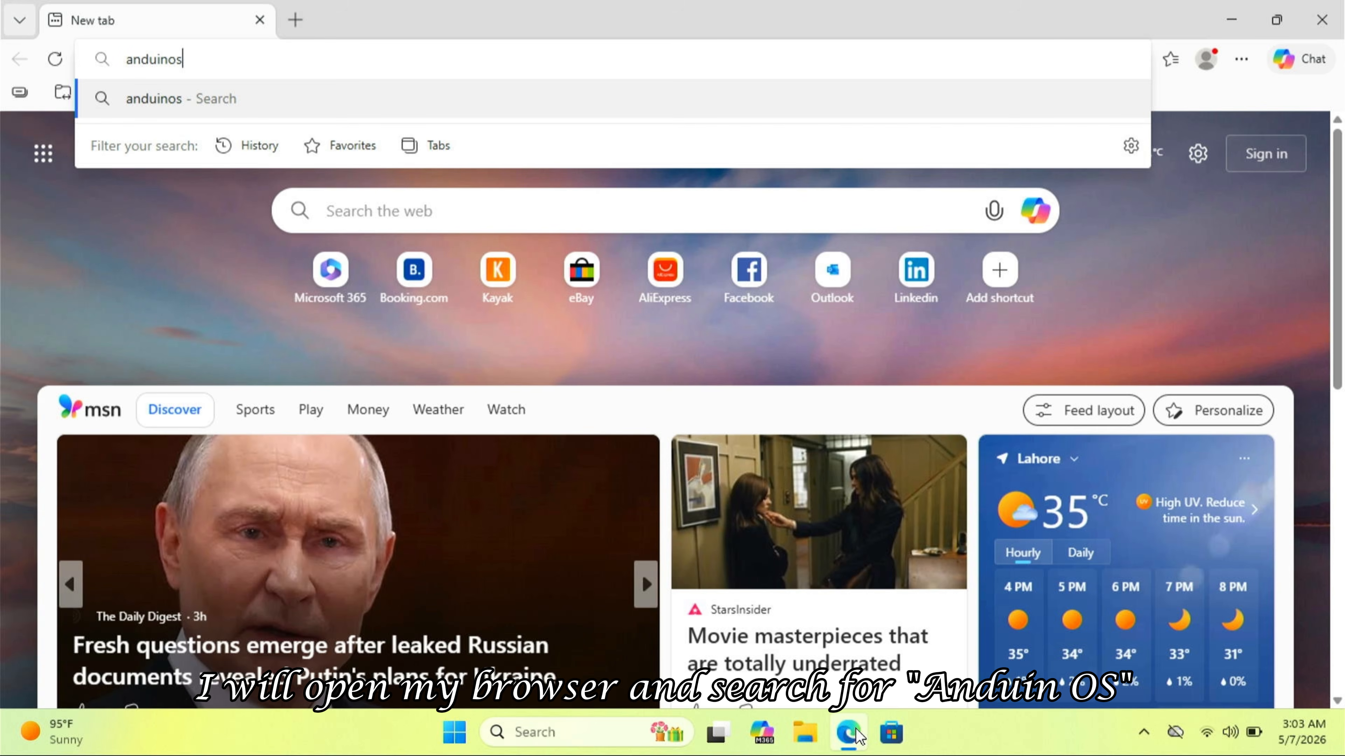
key(Return)
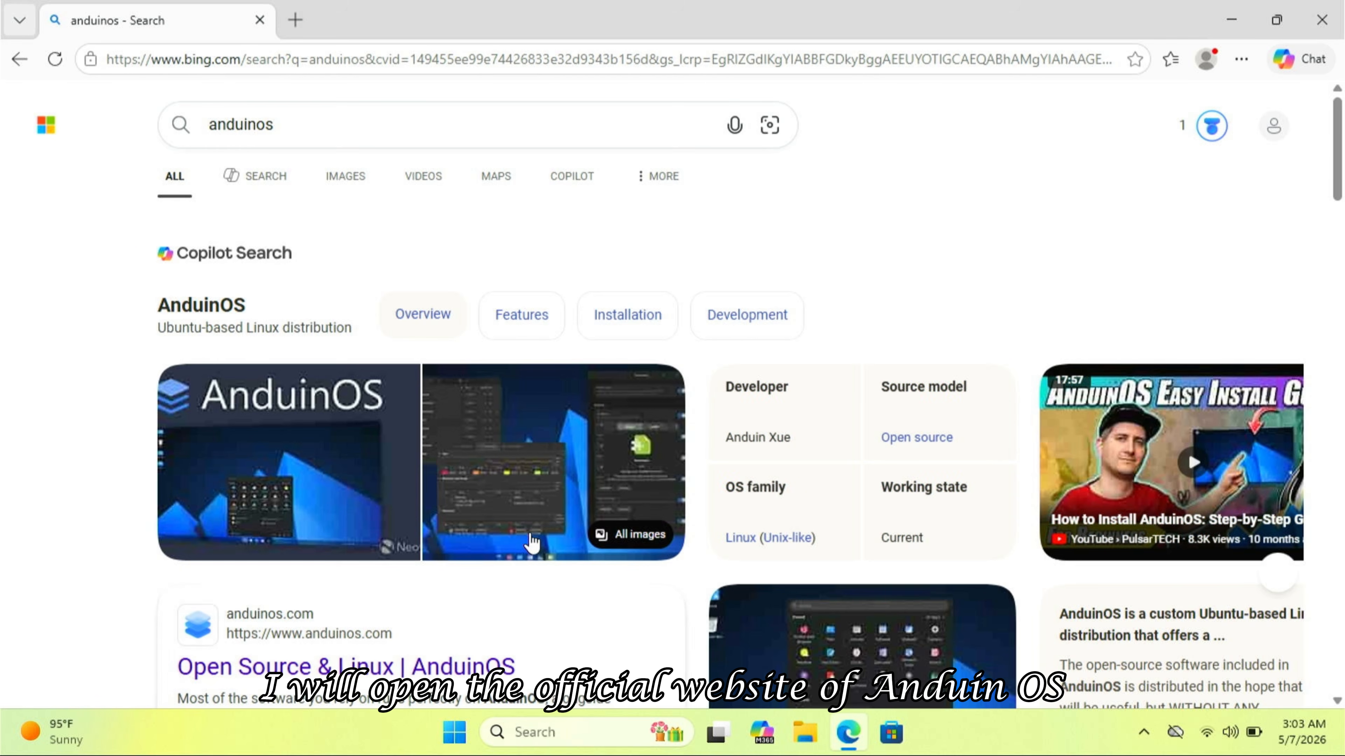
scroll(532, 543, down, 3)
click(403, 471)
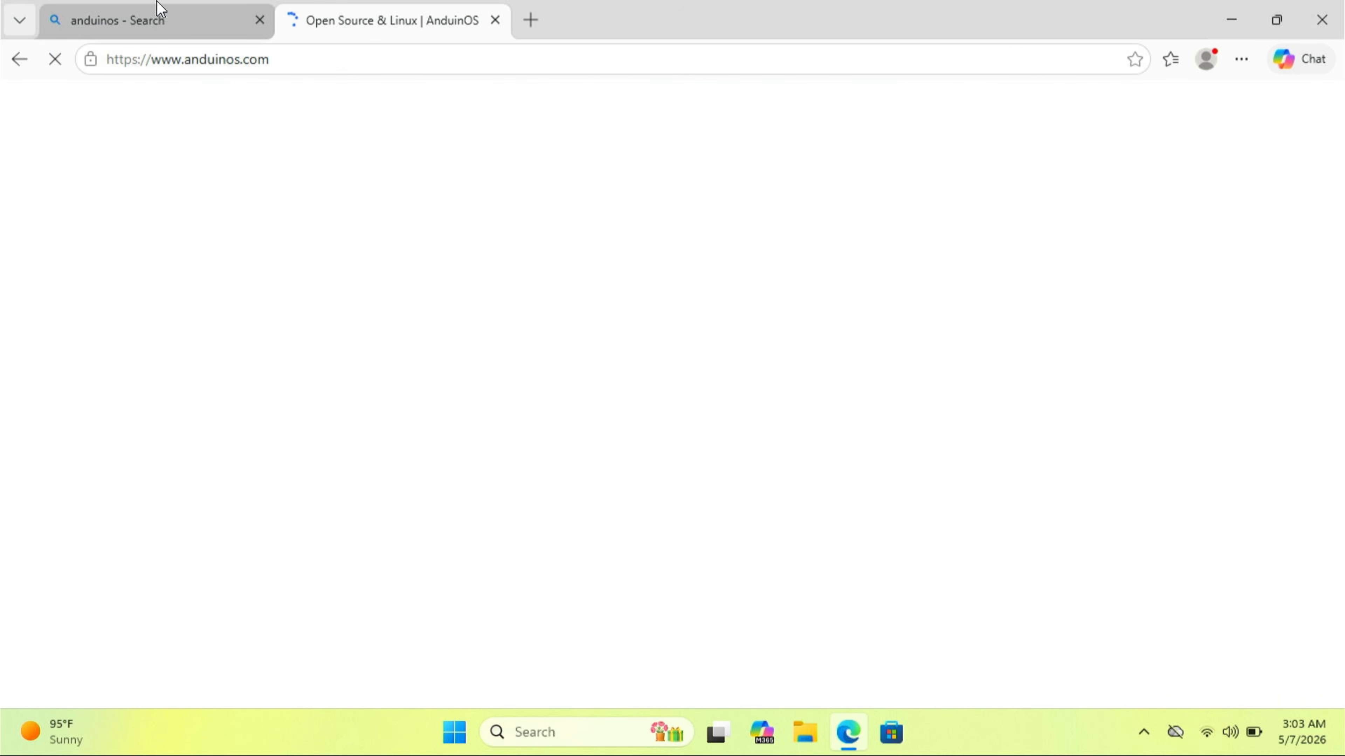
click(259, 20)
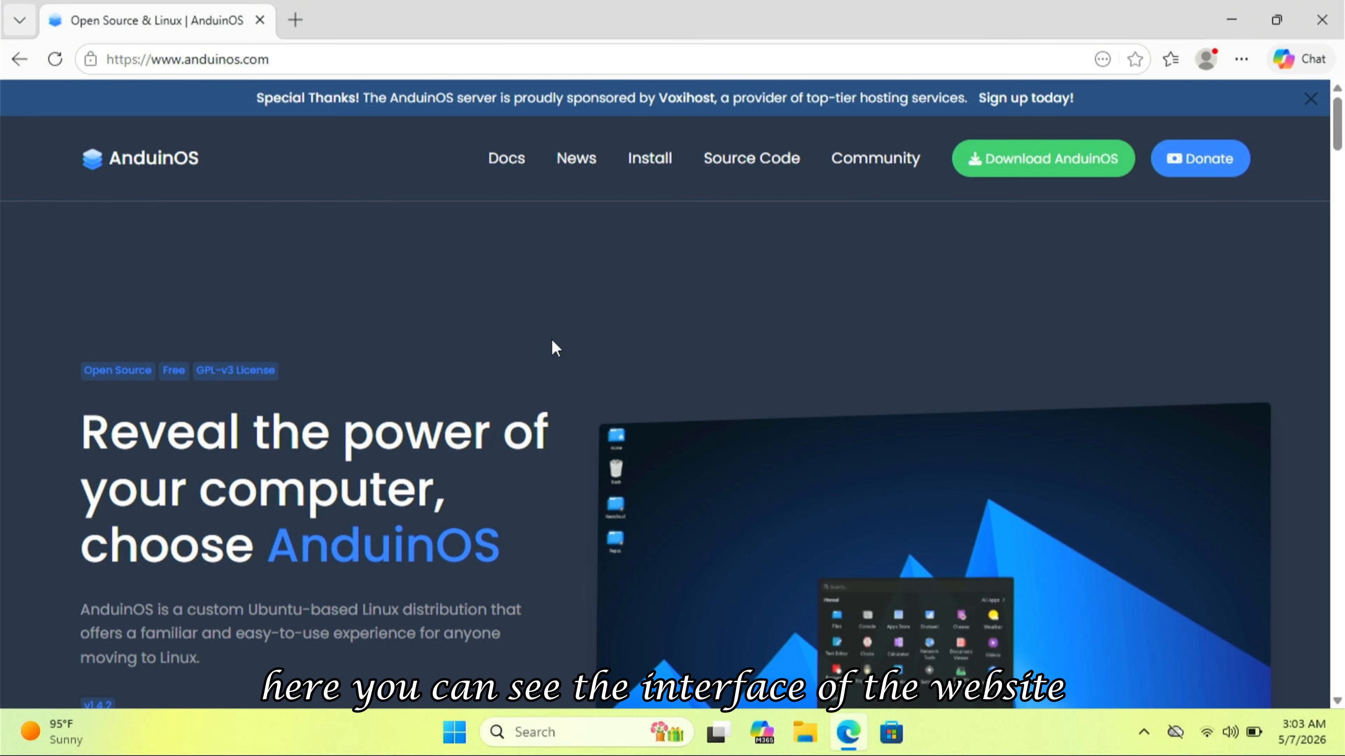
scroll(555, 347, down, 5)
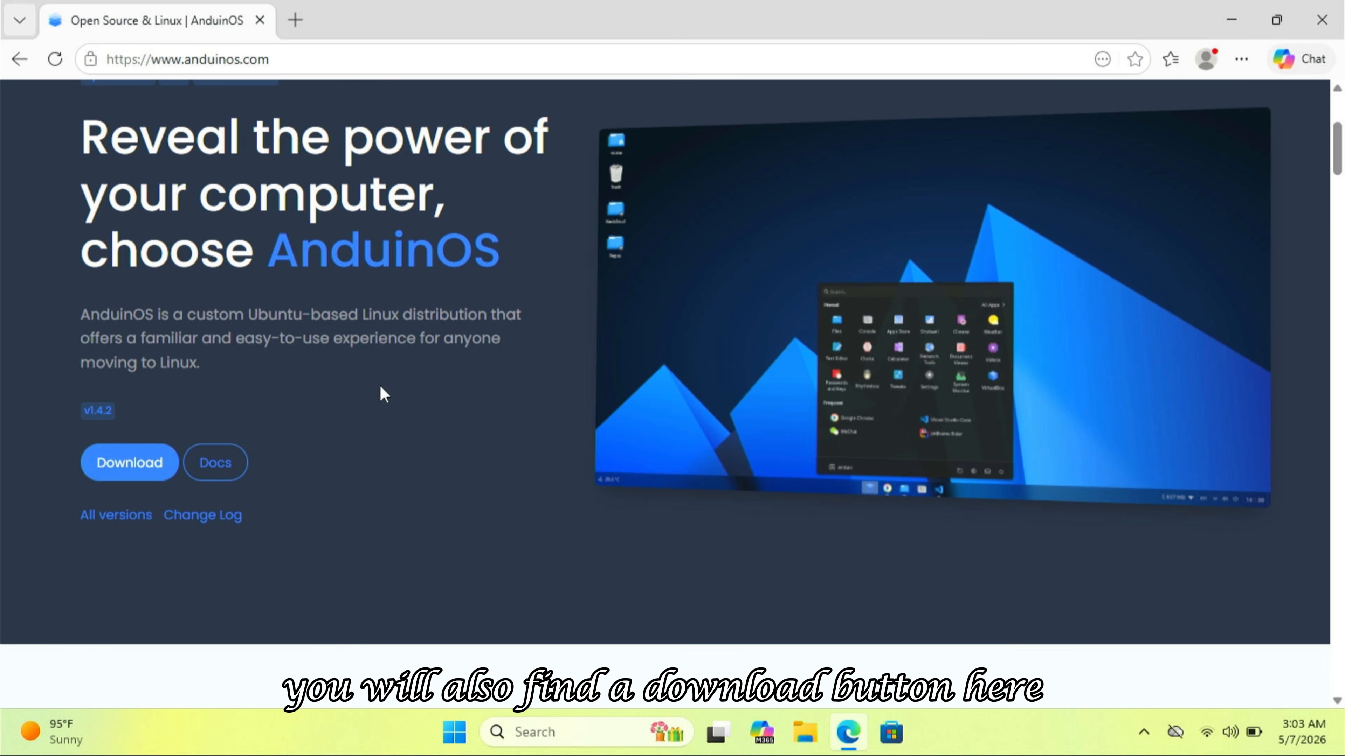
click(133, 463)
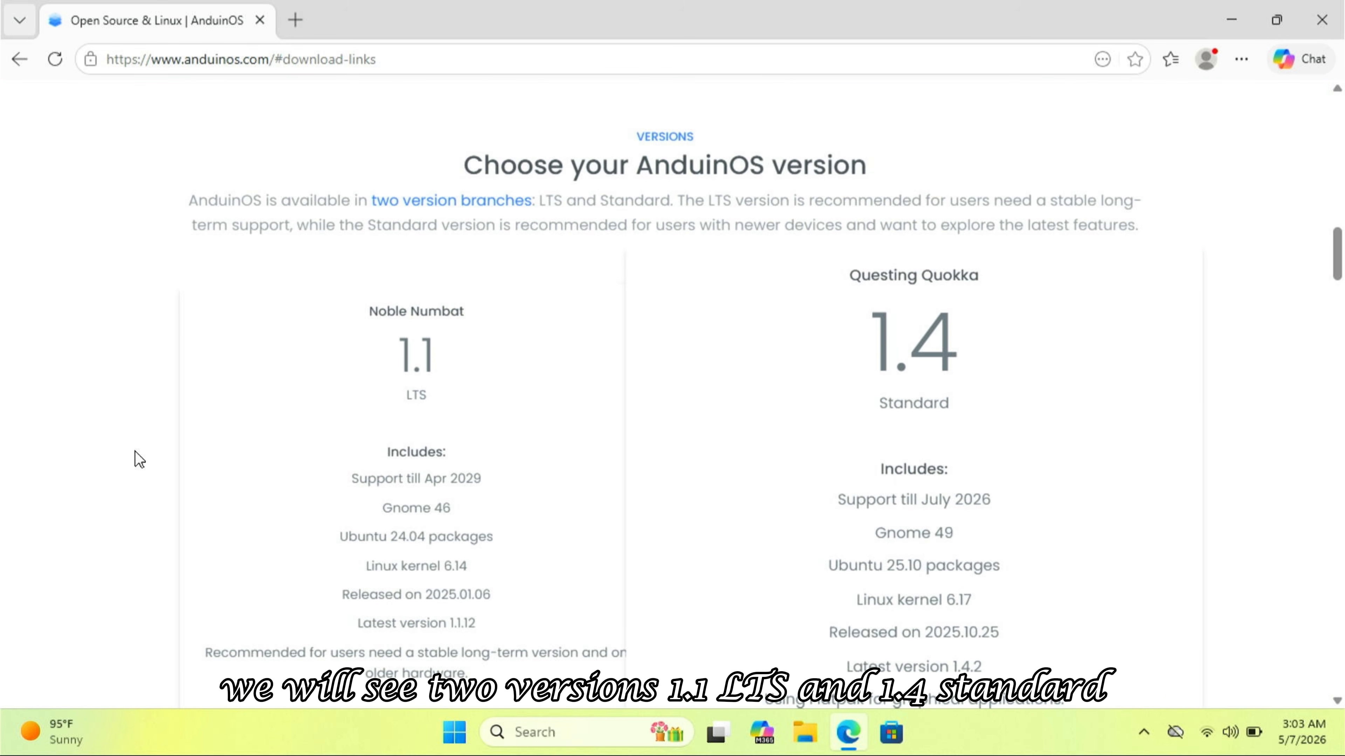
- Download the AnduinOS 1.4 Standard ISO (1.4.2) via Direct (HTTP)
scroll(139, 459, down, 2)
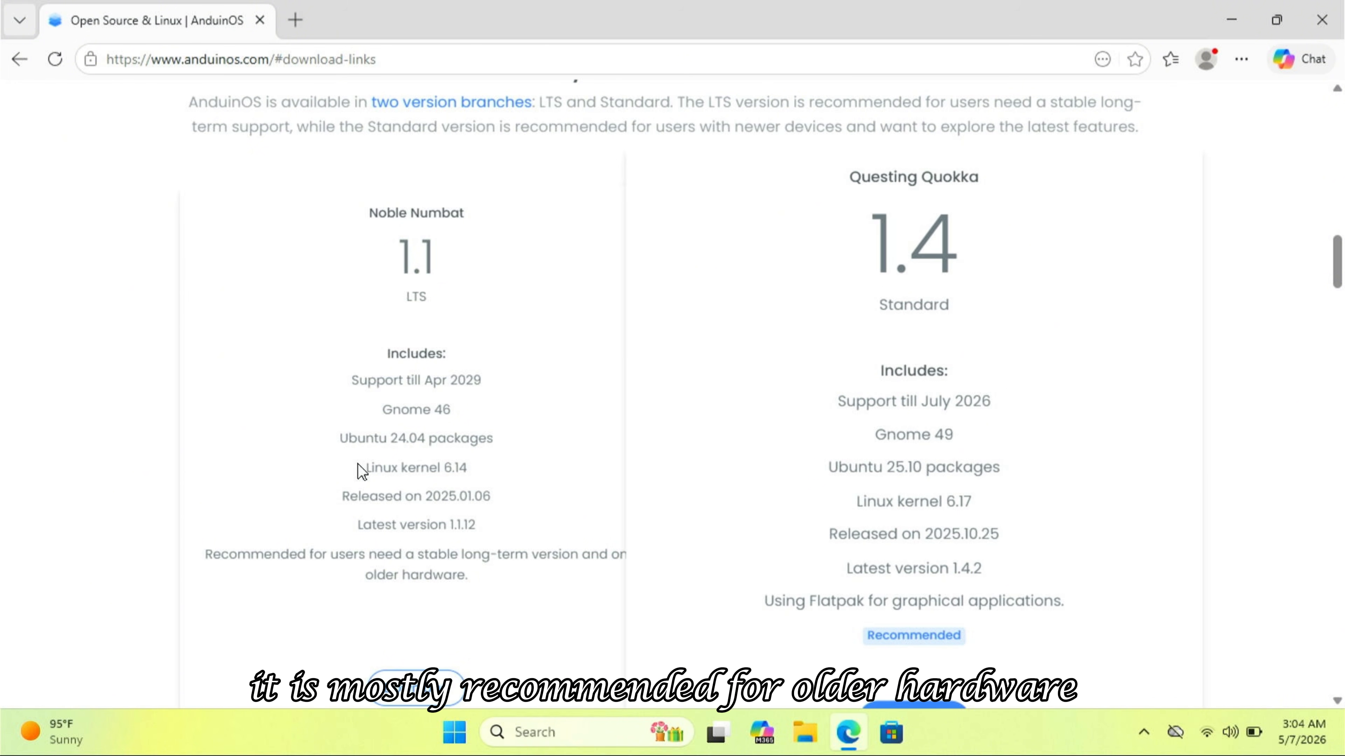
scroll(461, 472, down, 2)
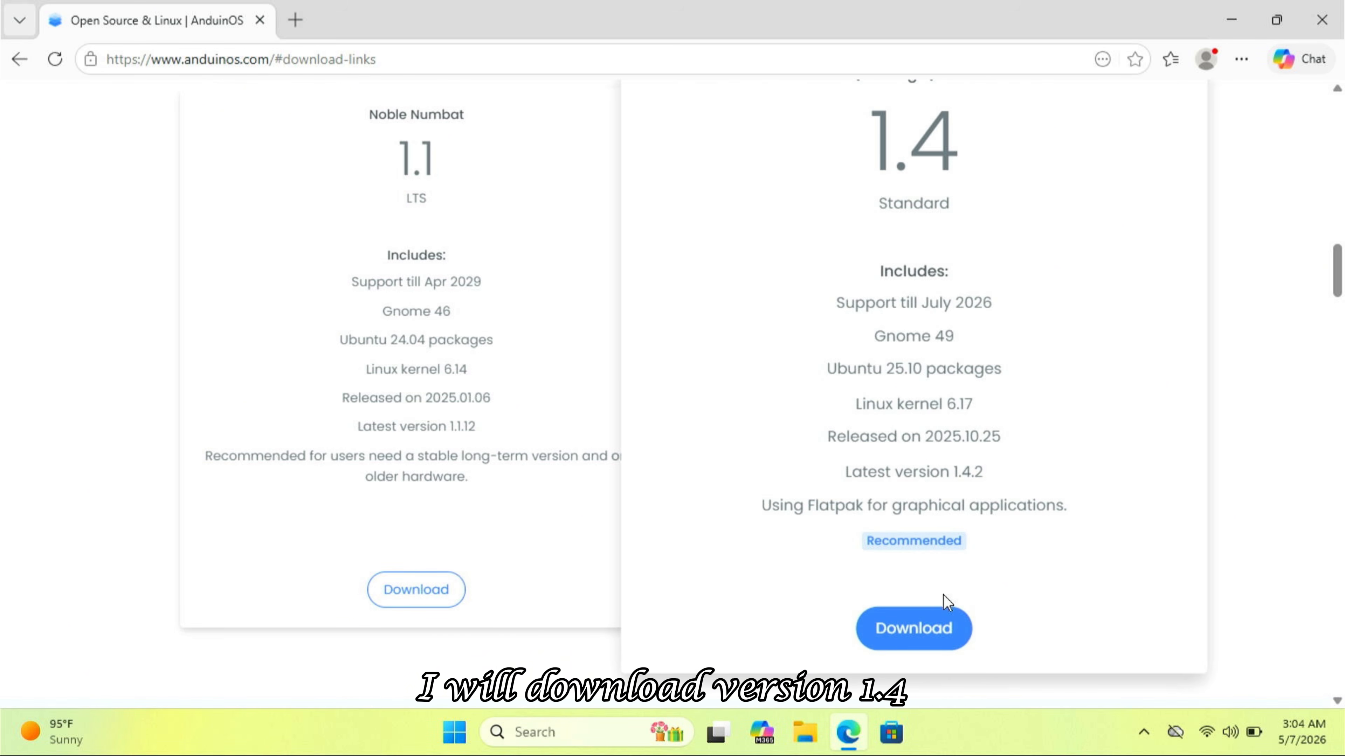
click(912, 628)
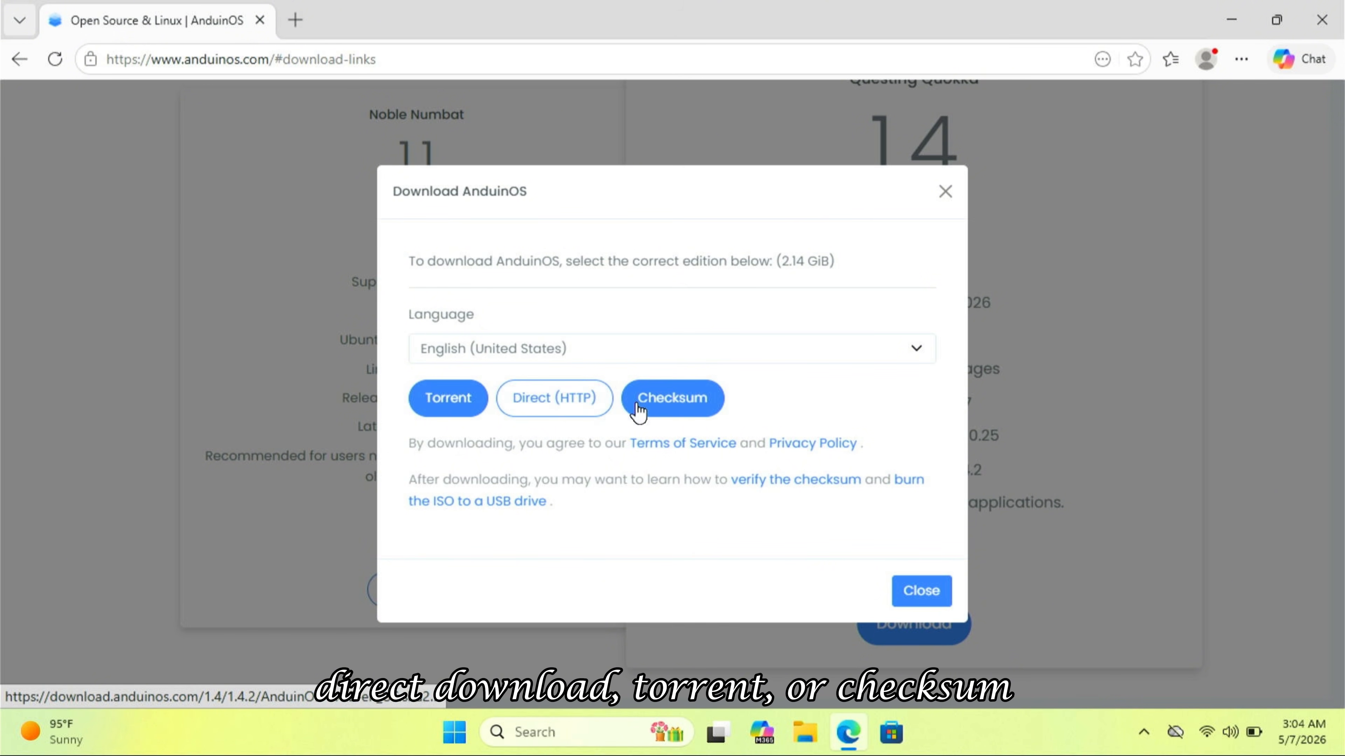
click(562, 404)
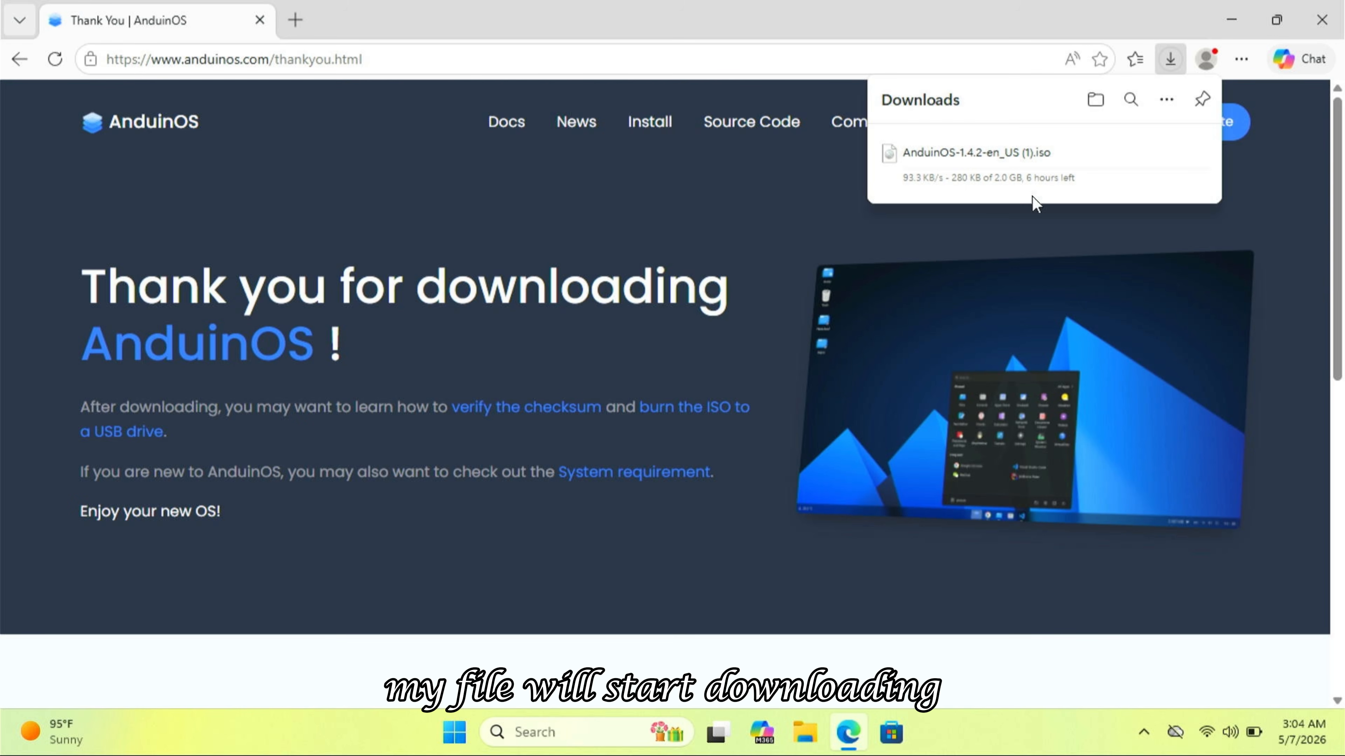
mouse_move(1044, 171)
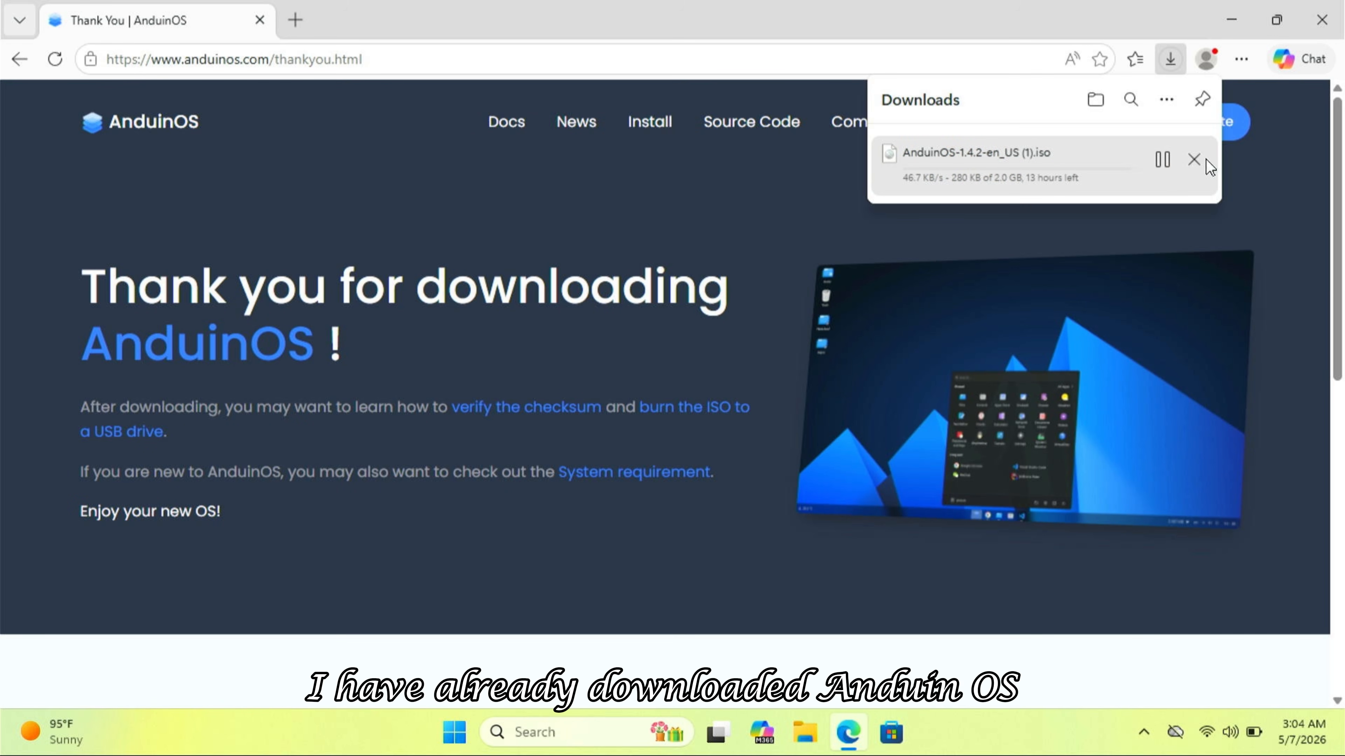
- Cancel the duplicate download and confirm AnduinOS-1.4.2-en_US.iso is already in Downloads
click(1195, 160)
click(1093, 100)
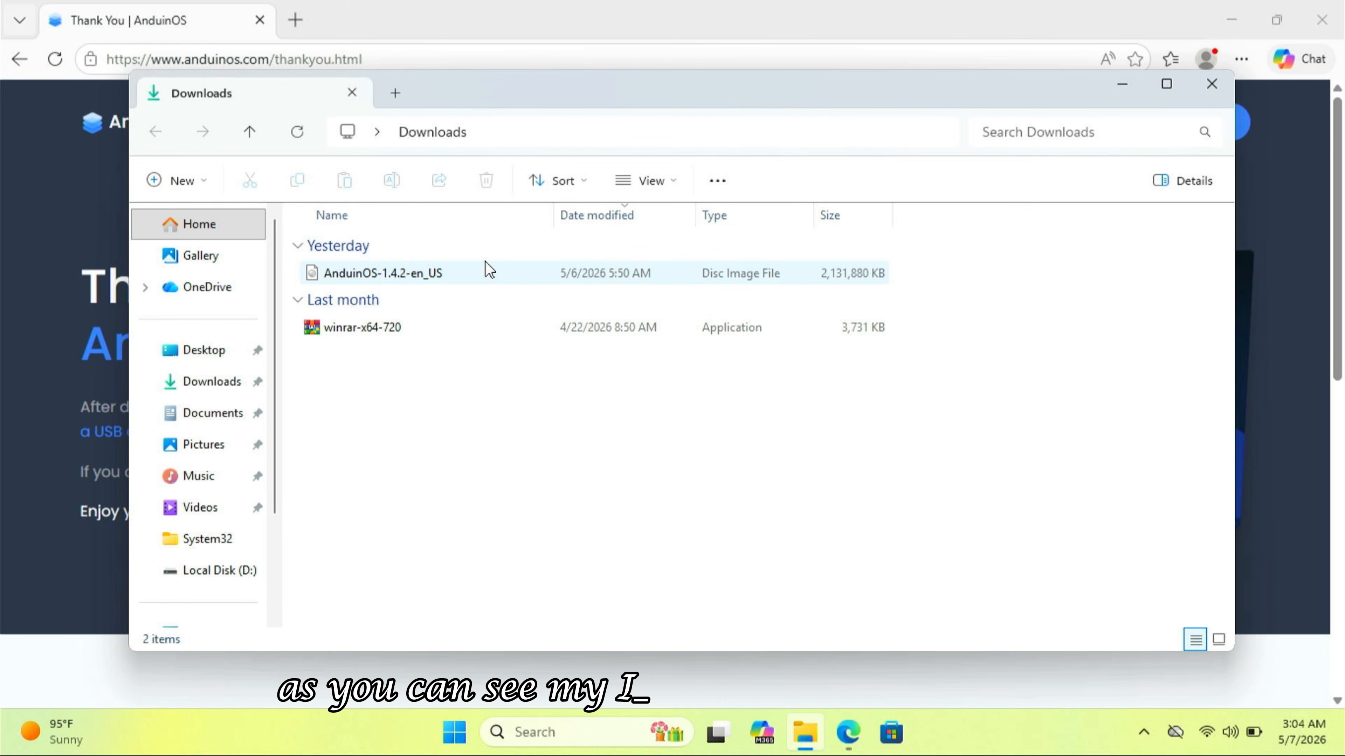
click(474, 270)
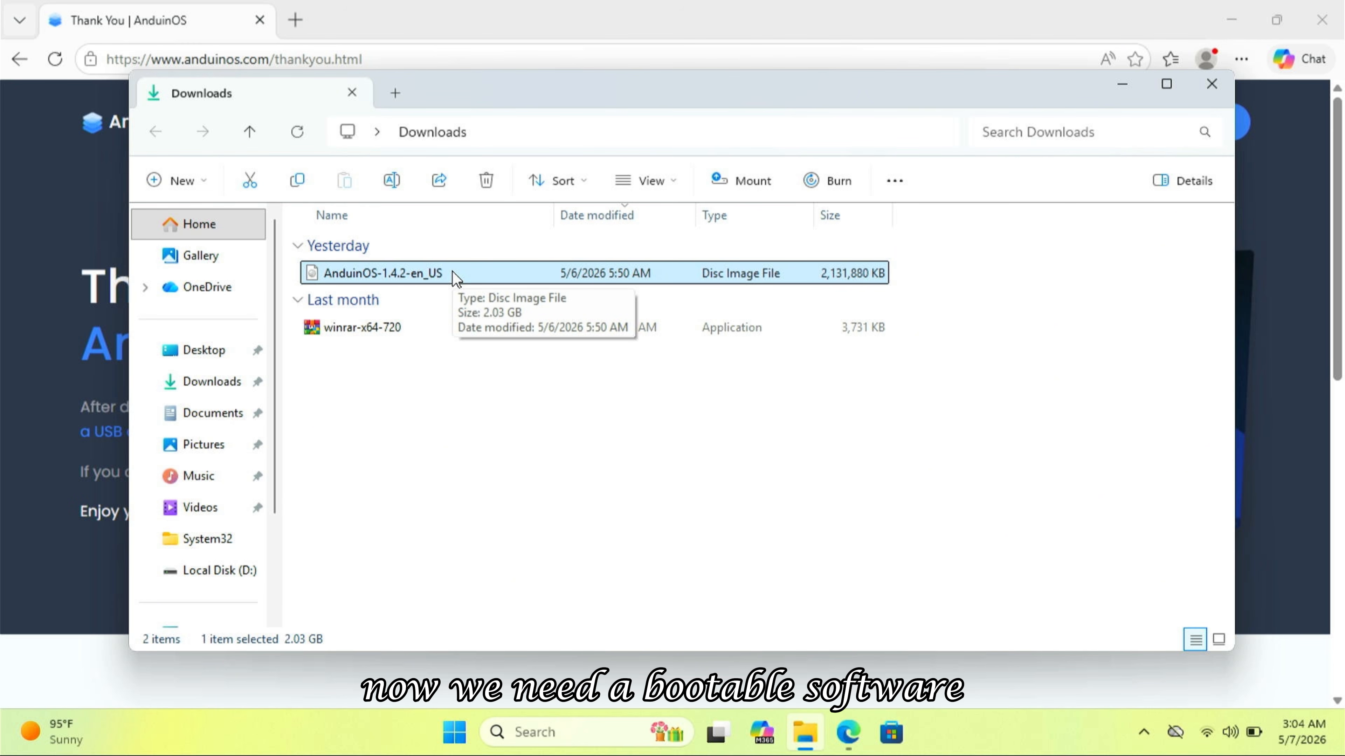
click(1118, 84)
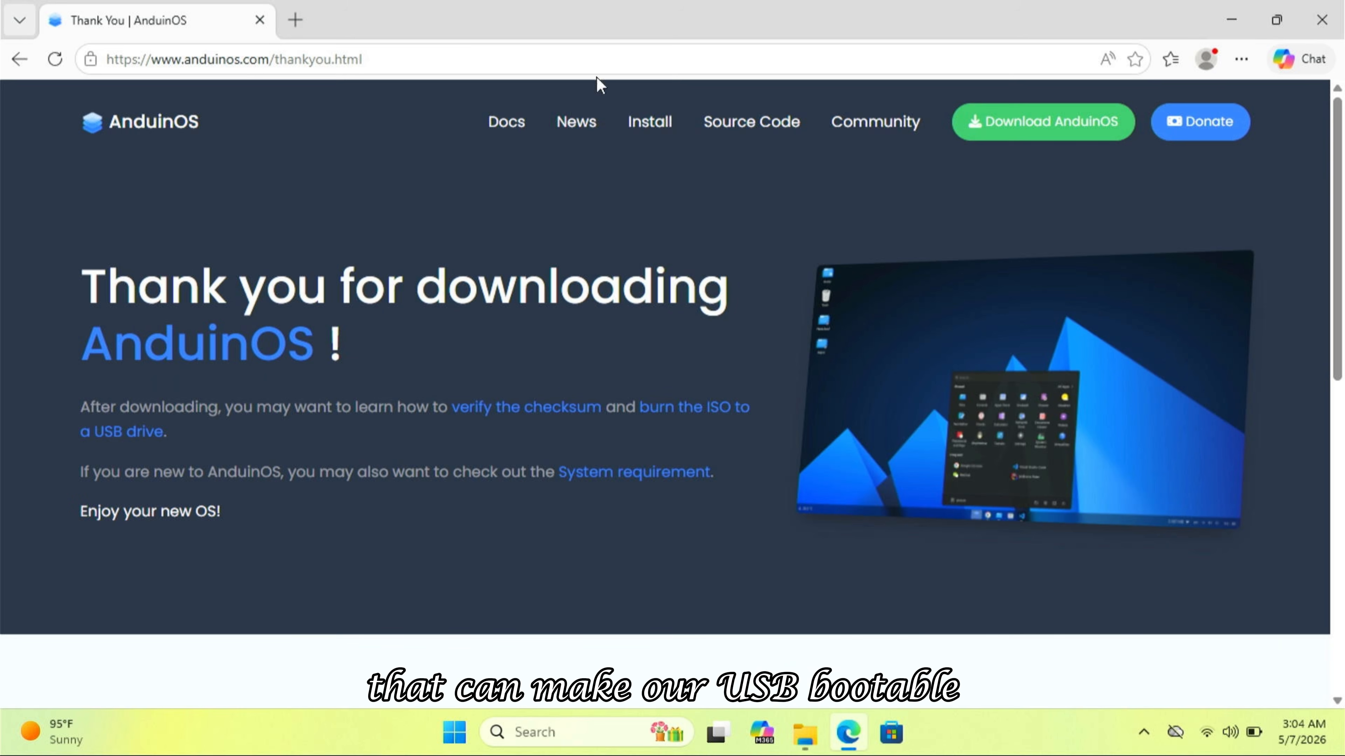
- Search 'rufus', download rufus-4.14.exe from rufus.ie, and run it
click(296, 19)
text(rufus)
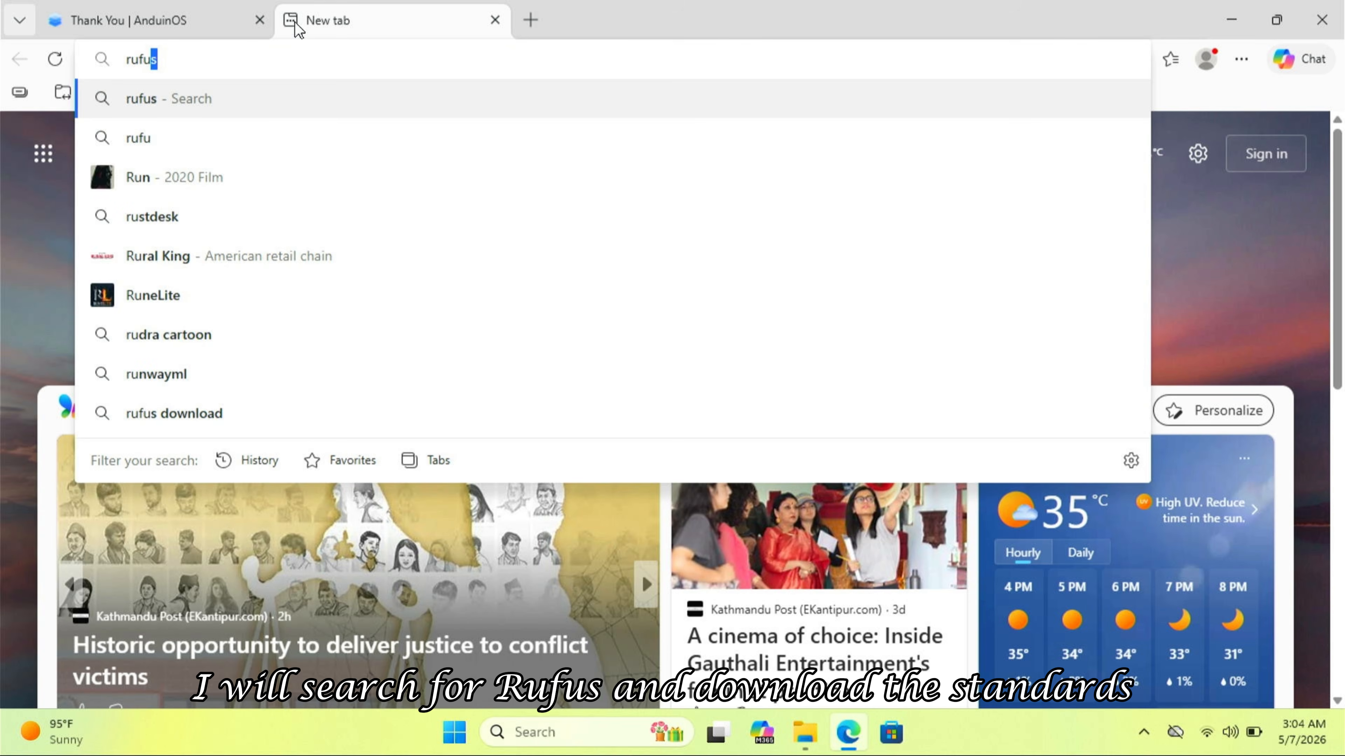
key(Return)
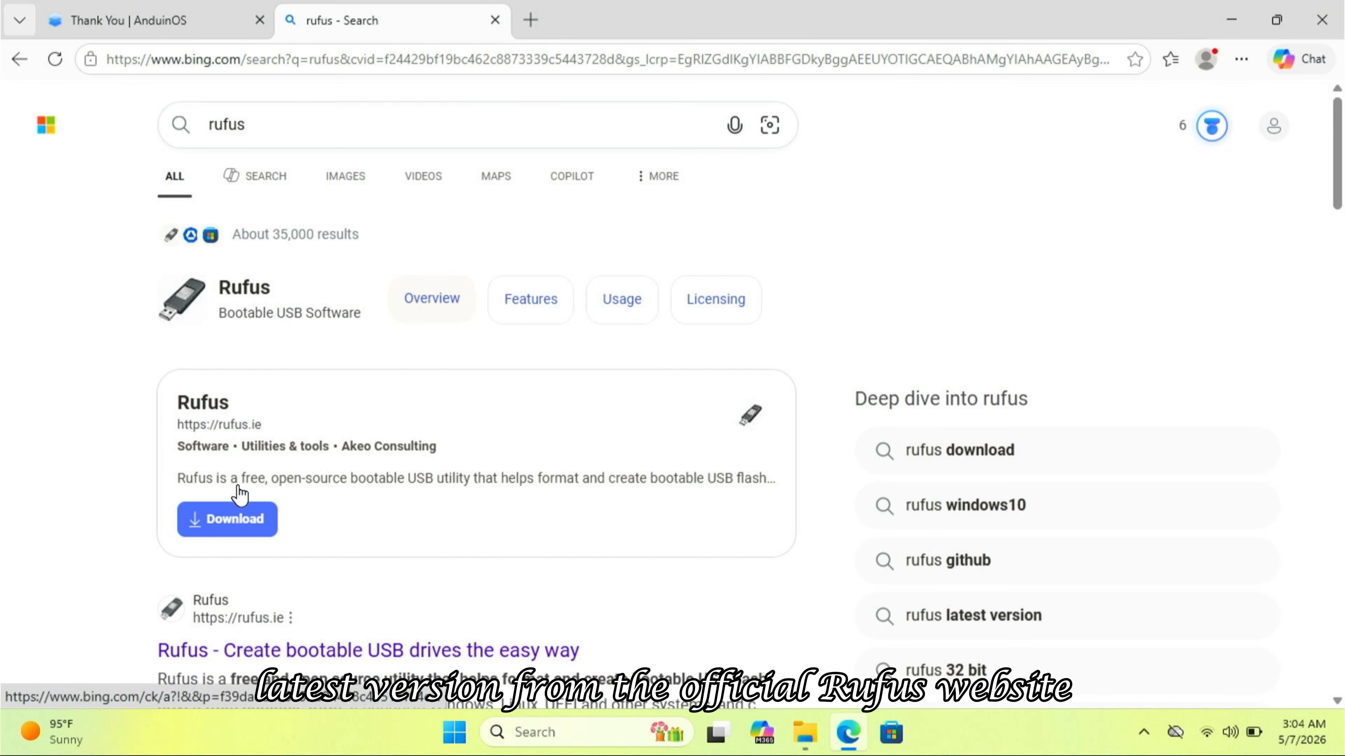
scroll(279, 536, down, 2)
click(279, 536)
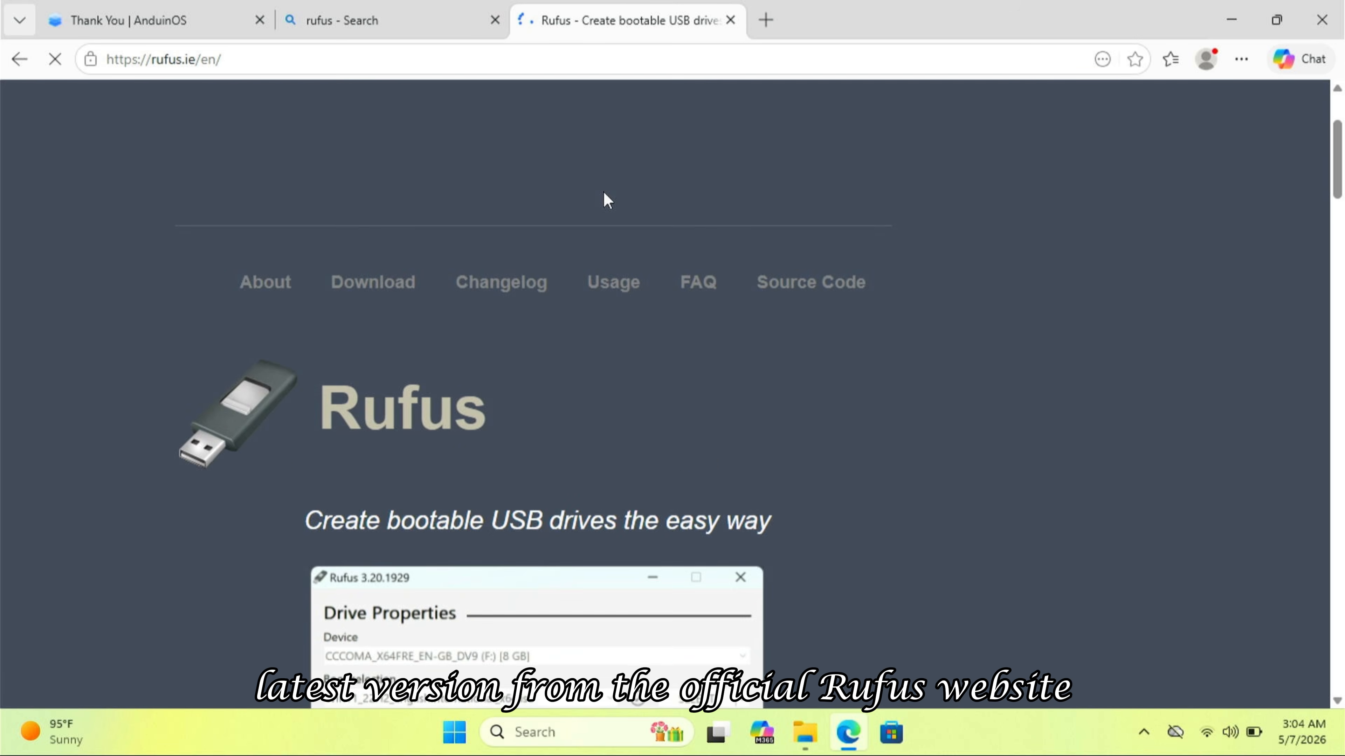
scroll(434, 188, down, 2)
click(418, 177)
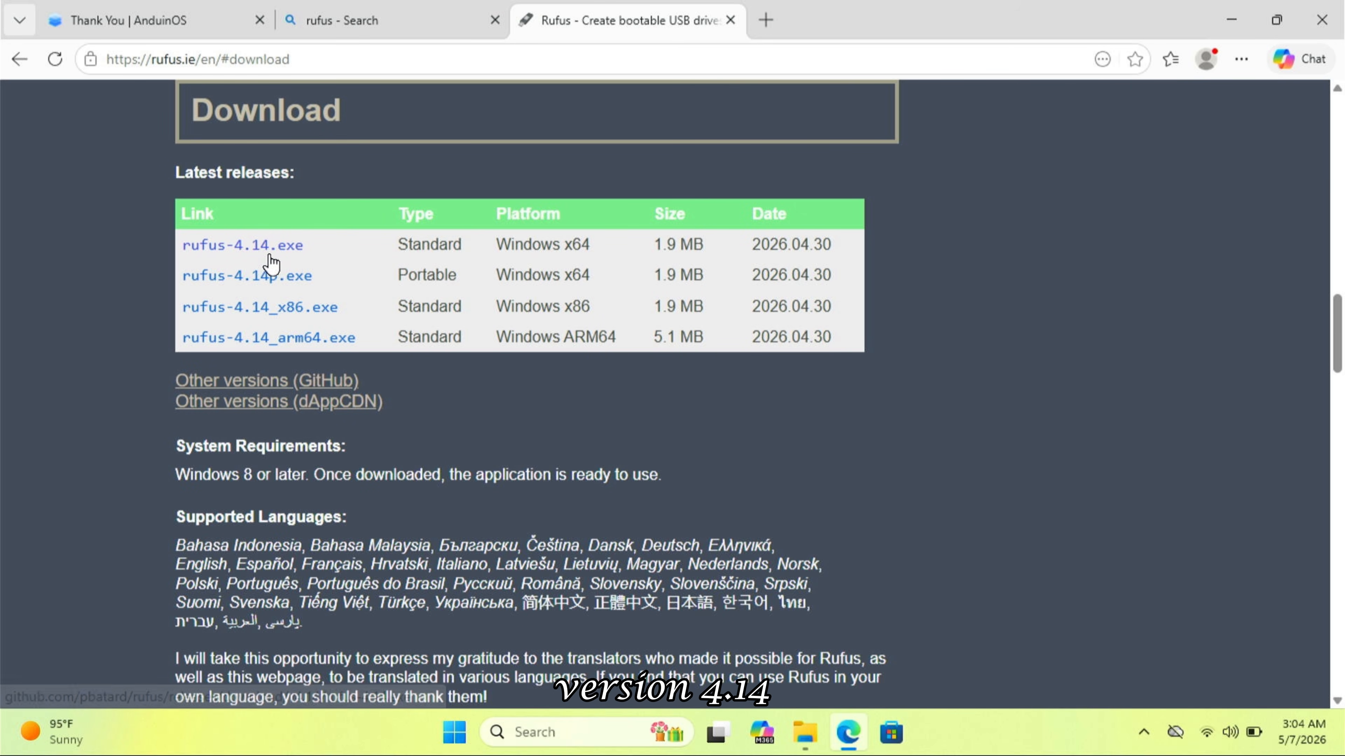
click(259, 253)
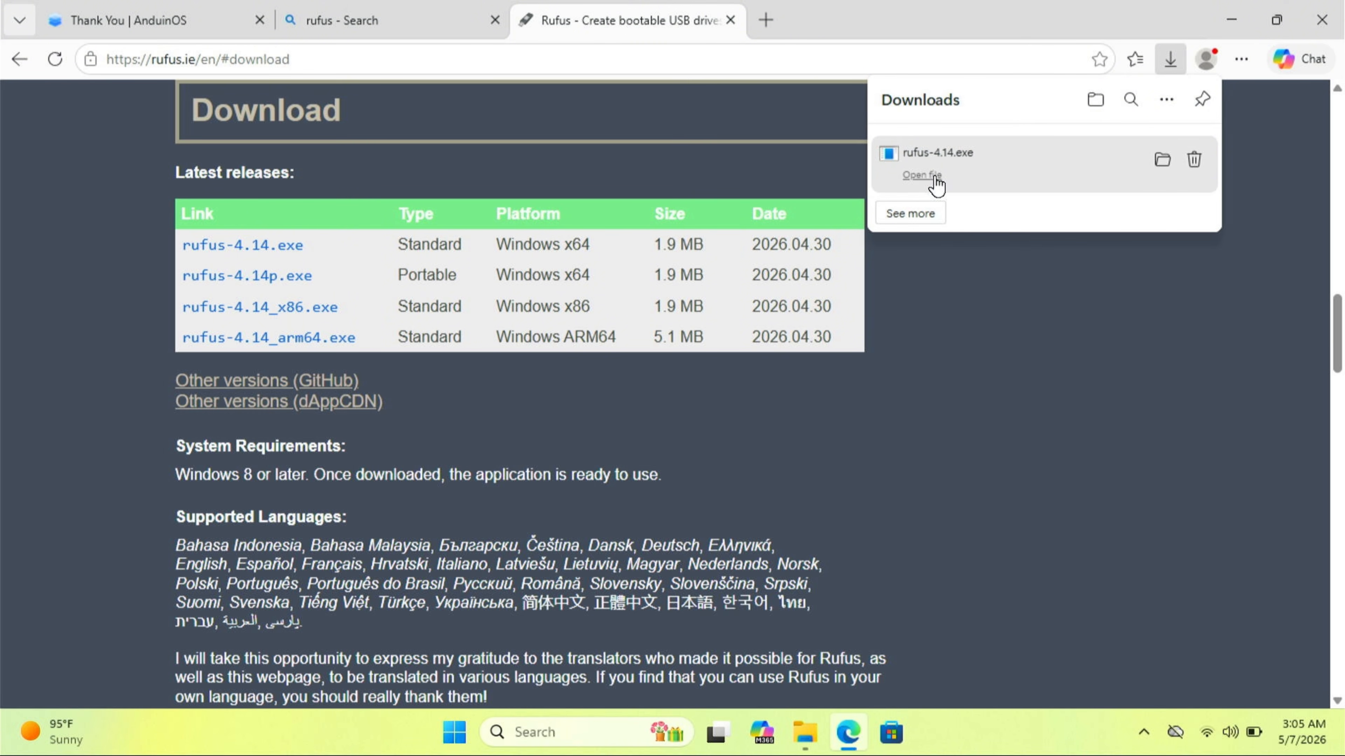
click(935, 176)
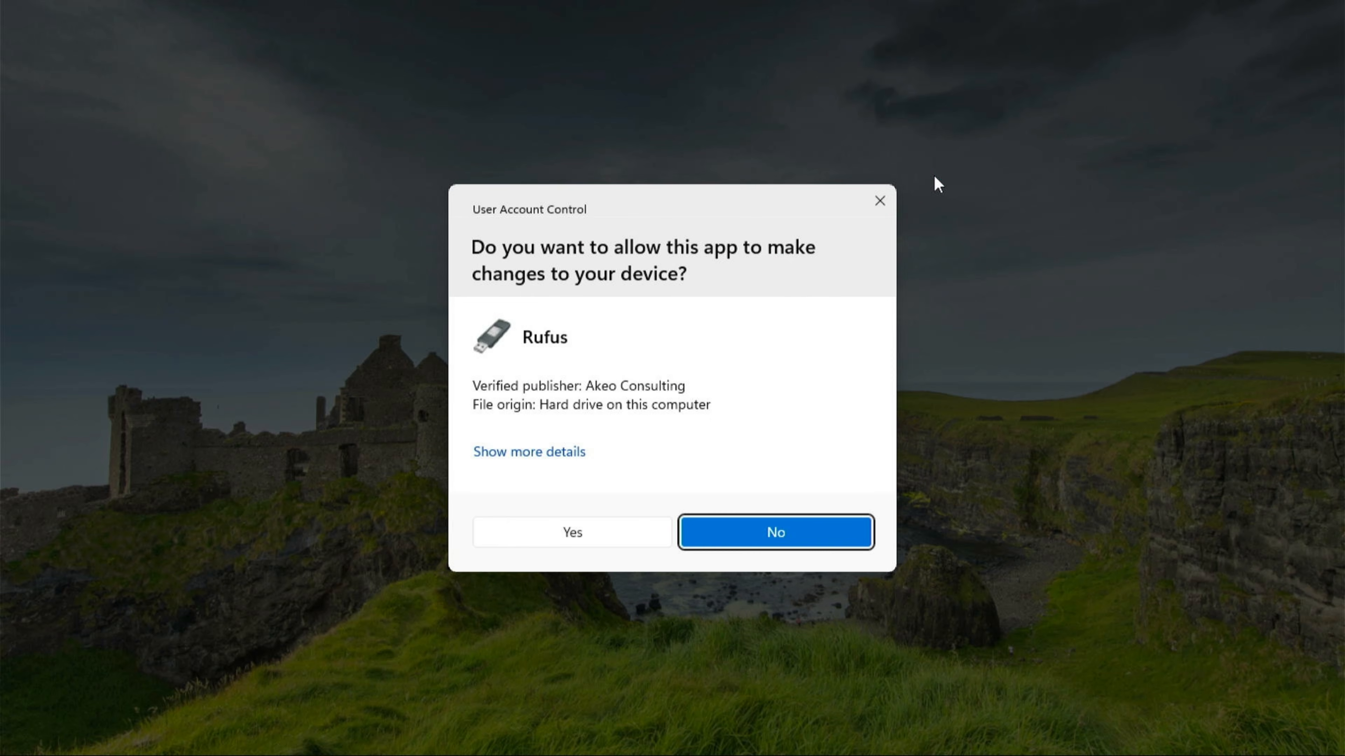
- Allow Rufus to run, load AnduinOS-1.4.2-en_US.iso, and set the partition scheme to GPT
click(570, 537)
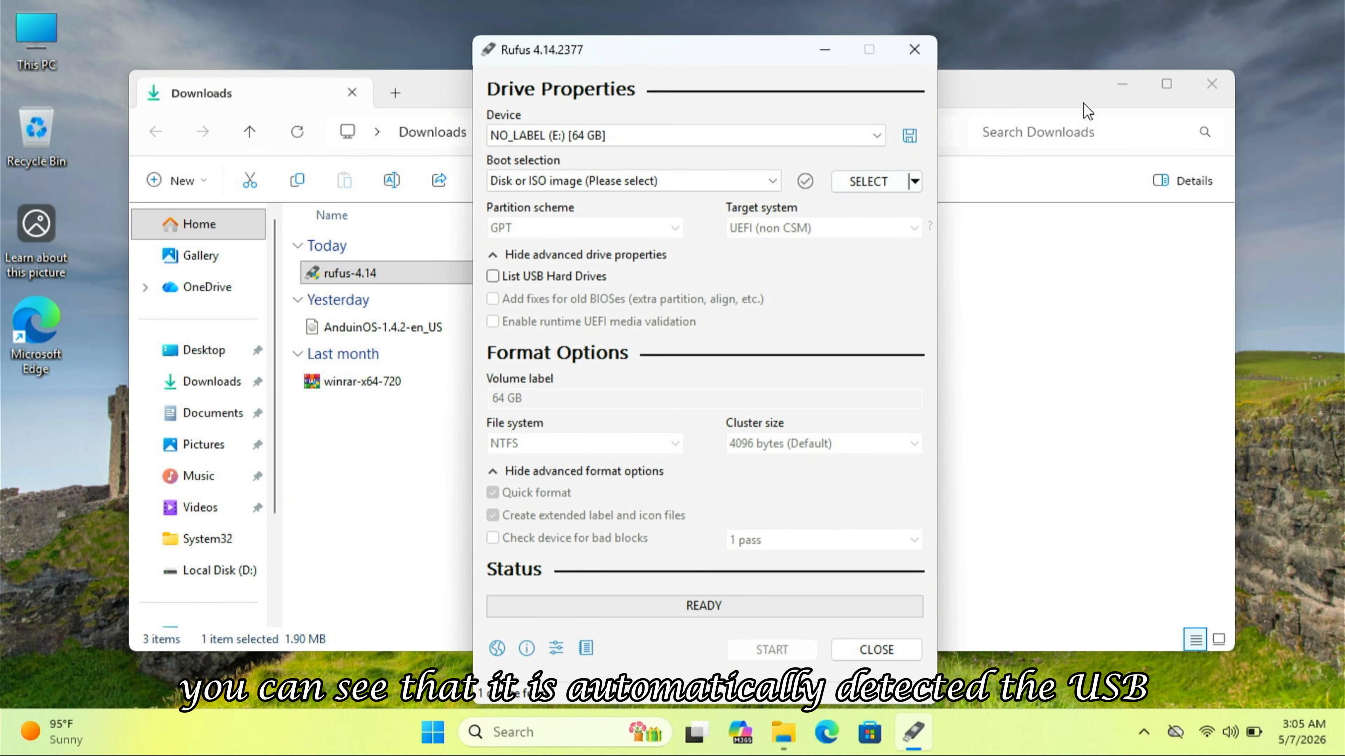
click(1199, 91)
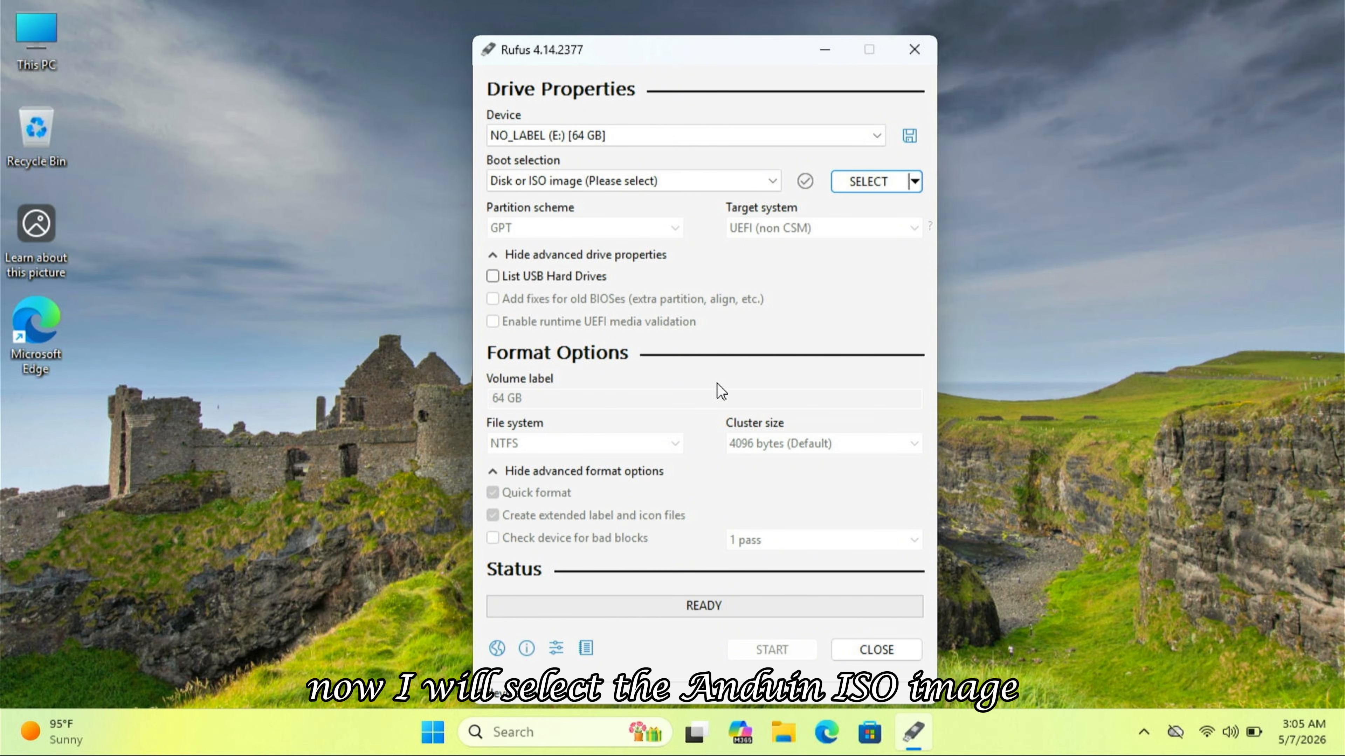
click(871, 185)
double_click(774, 258)
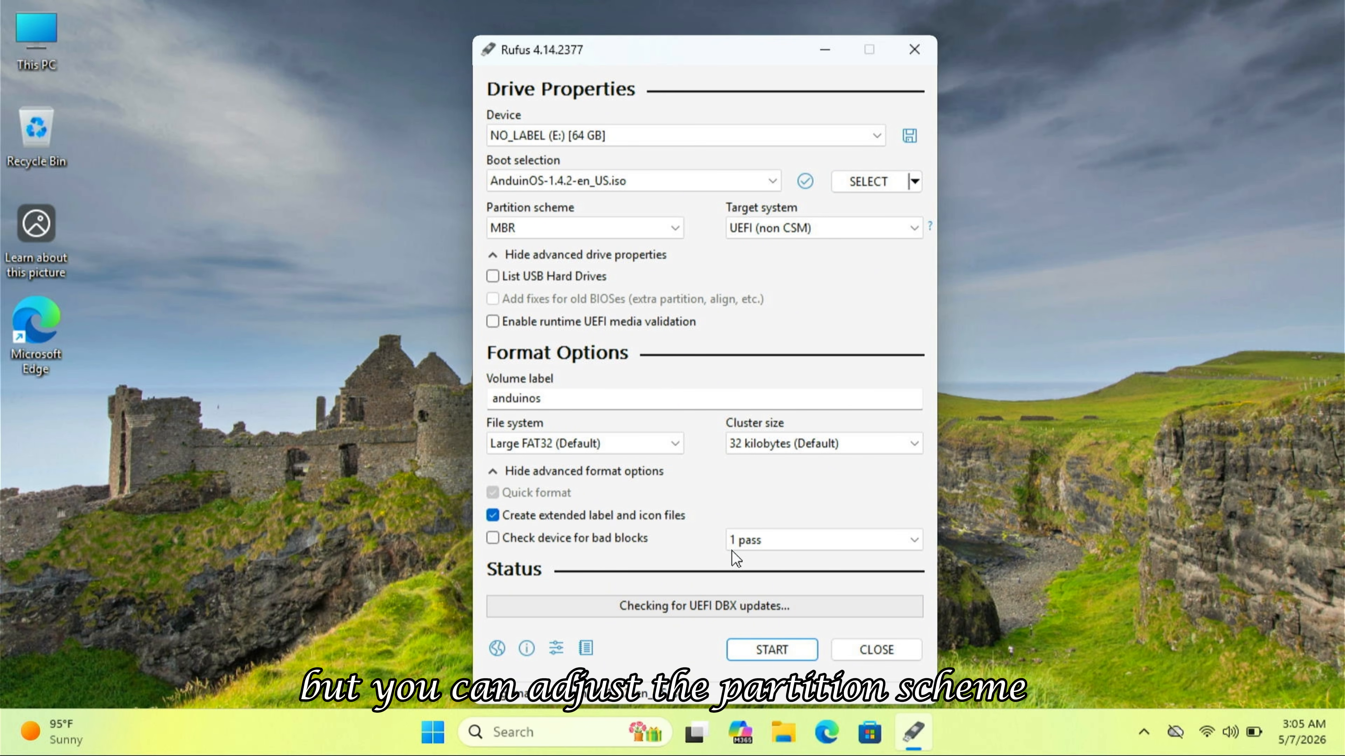
click(659, 227)
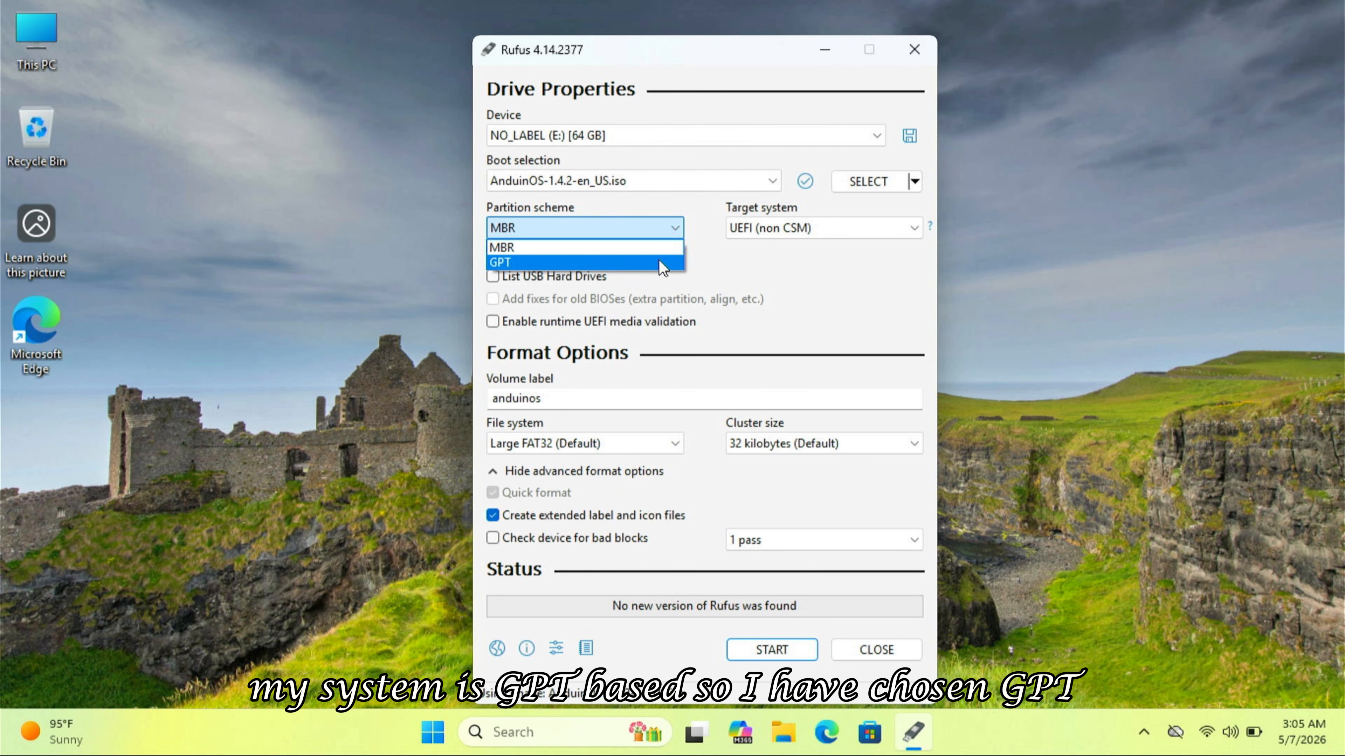
click(660, 262)
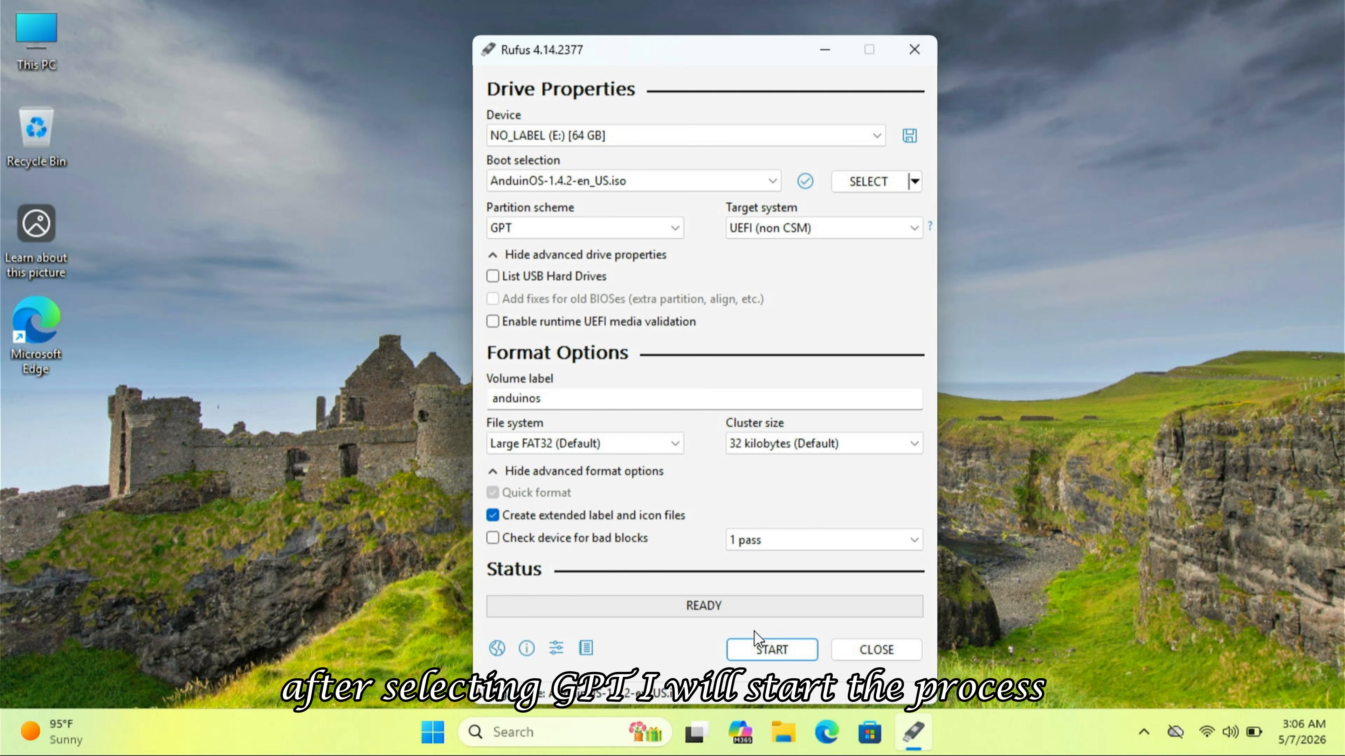
- Write the image to the USB drive in ISO Image mode, accept data loss, then close Rufus
click(756, 642)
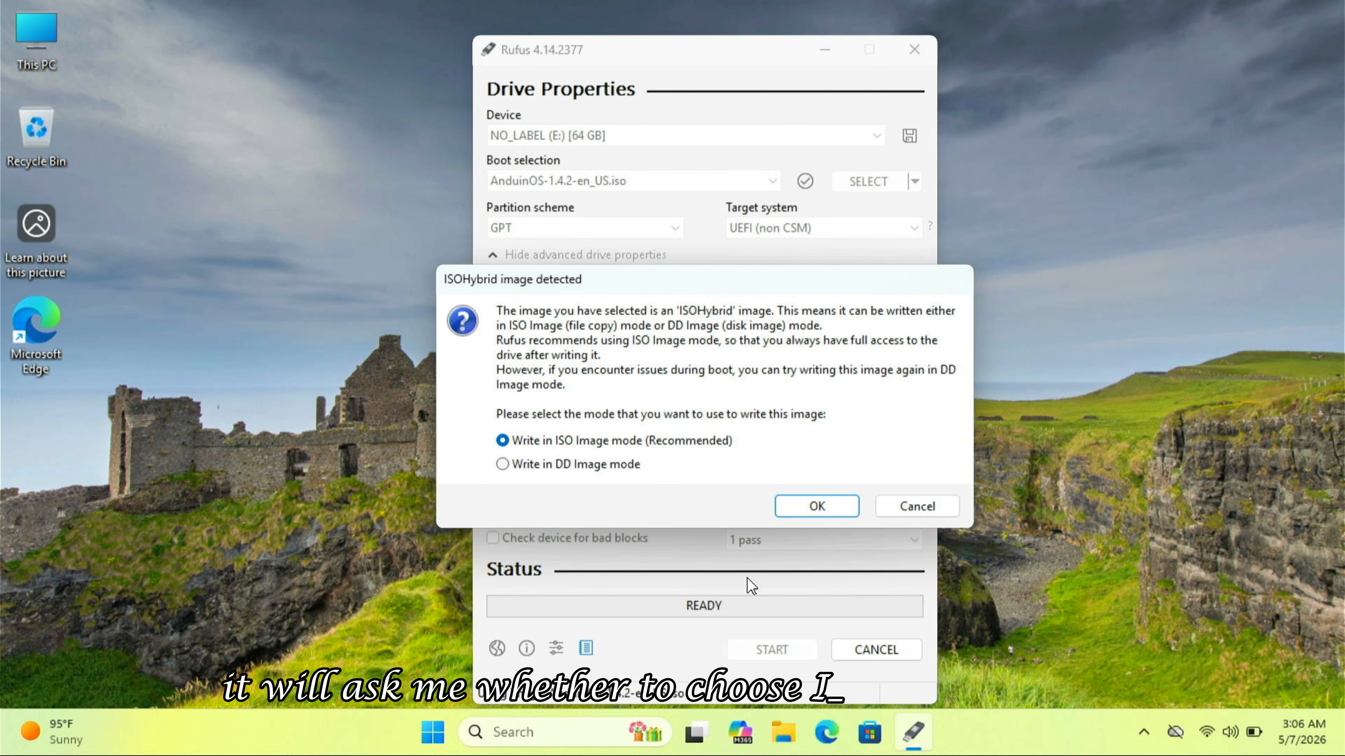
click(803, 514)
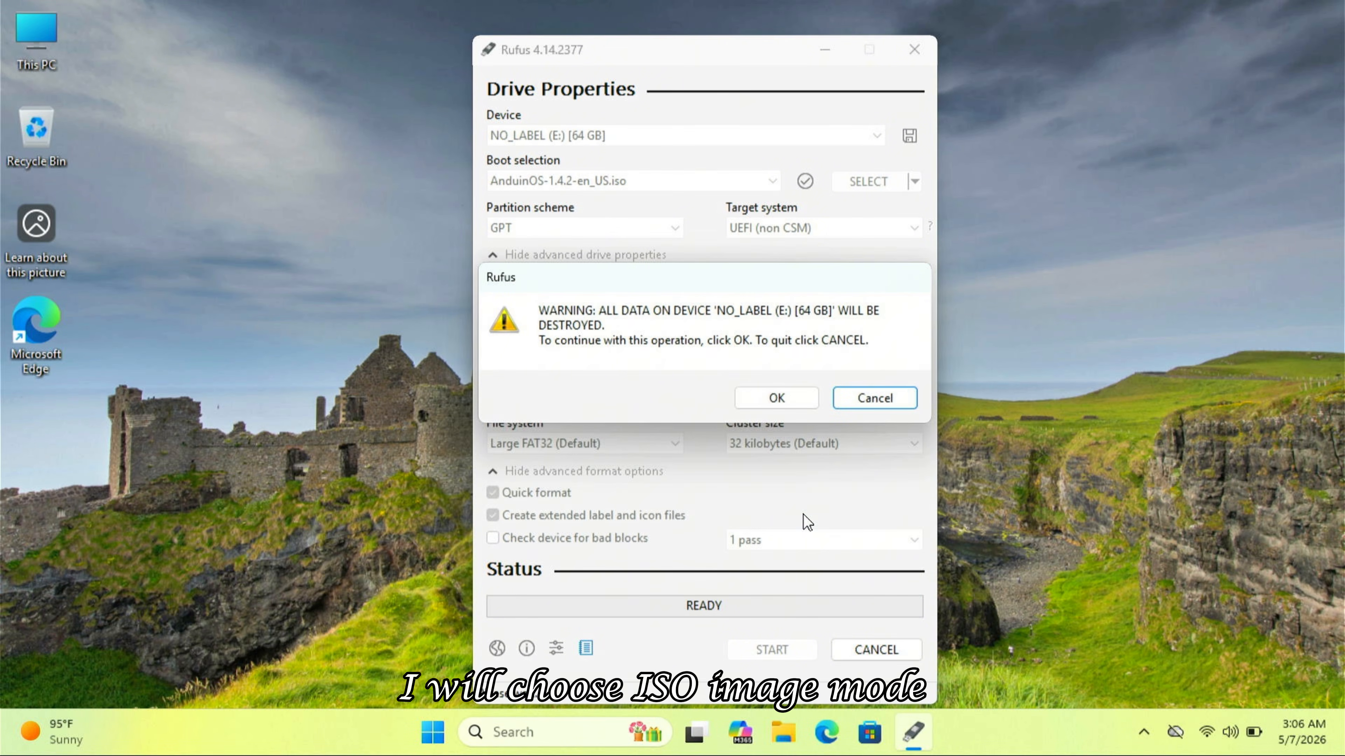
click(774, 406)
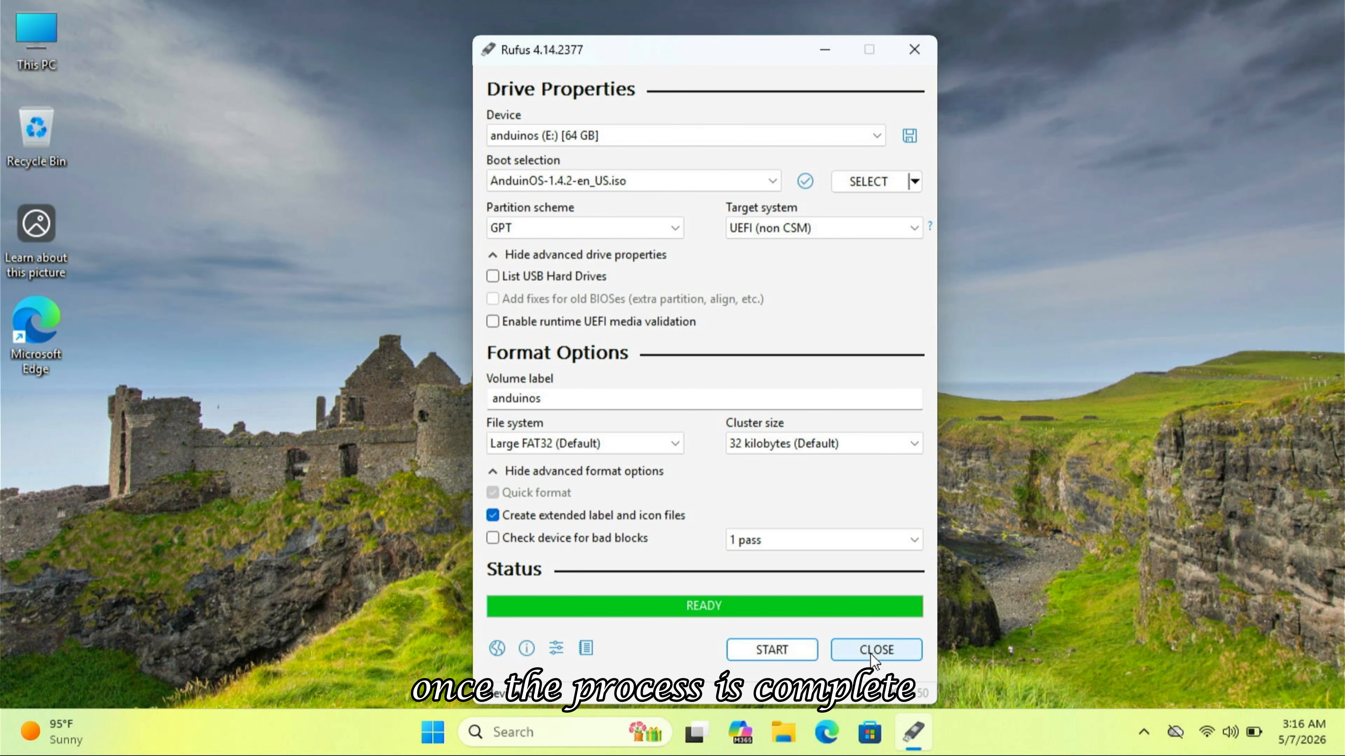
click(871, 654)
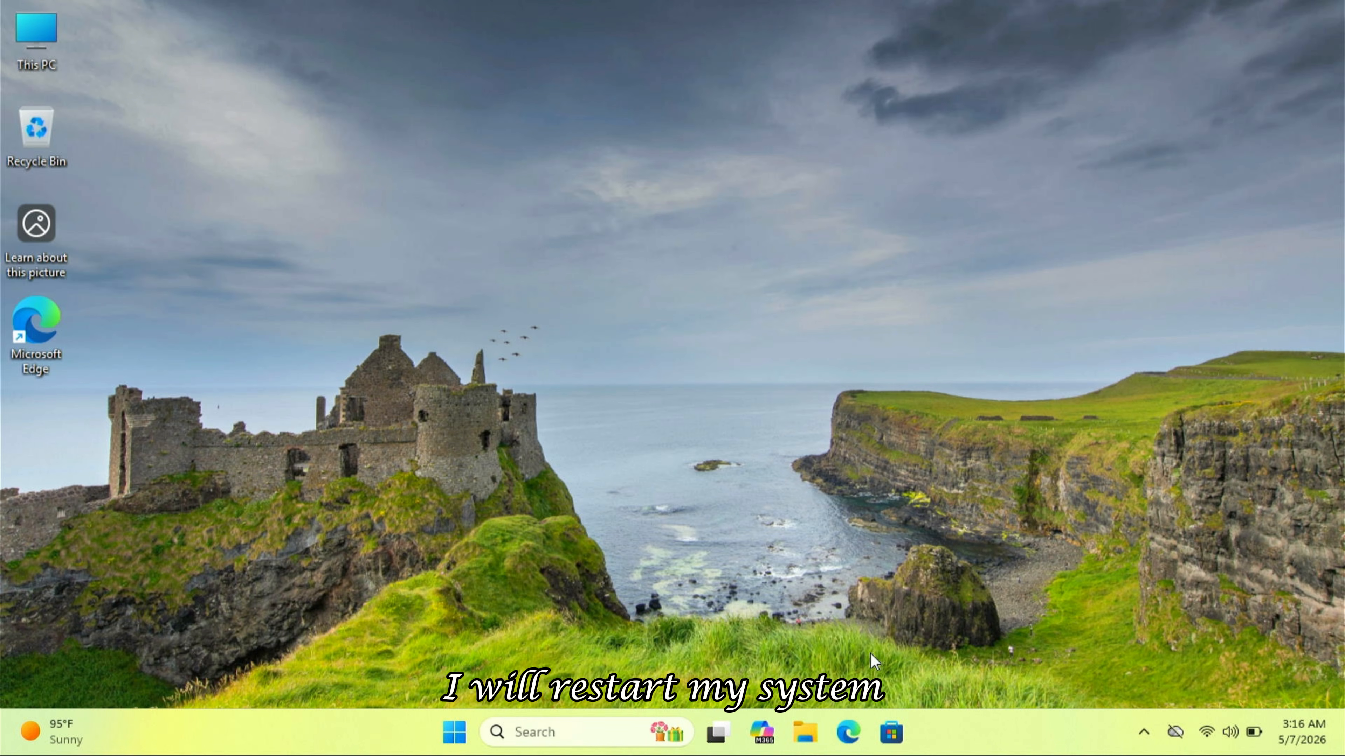
- Restart Windows and boot from the USB HDD via the F12 boot menu
click(455, 732)
click(916, 664)
click(912, 631)
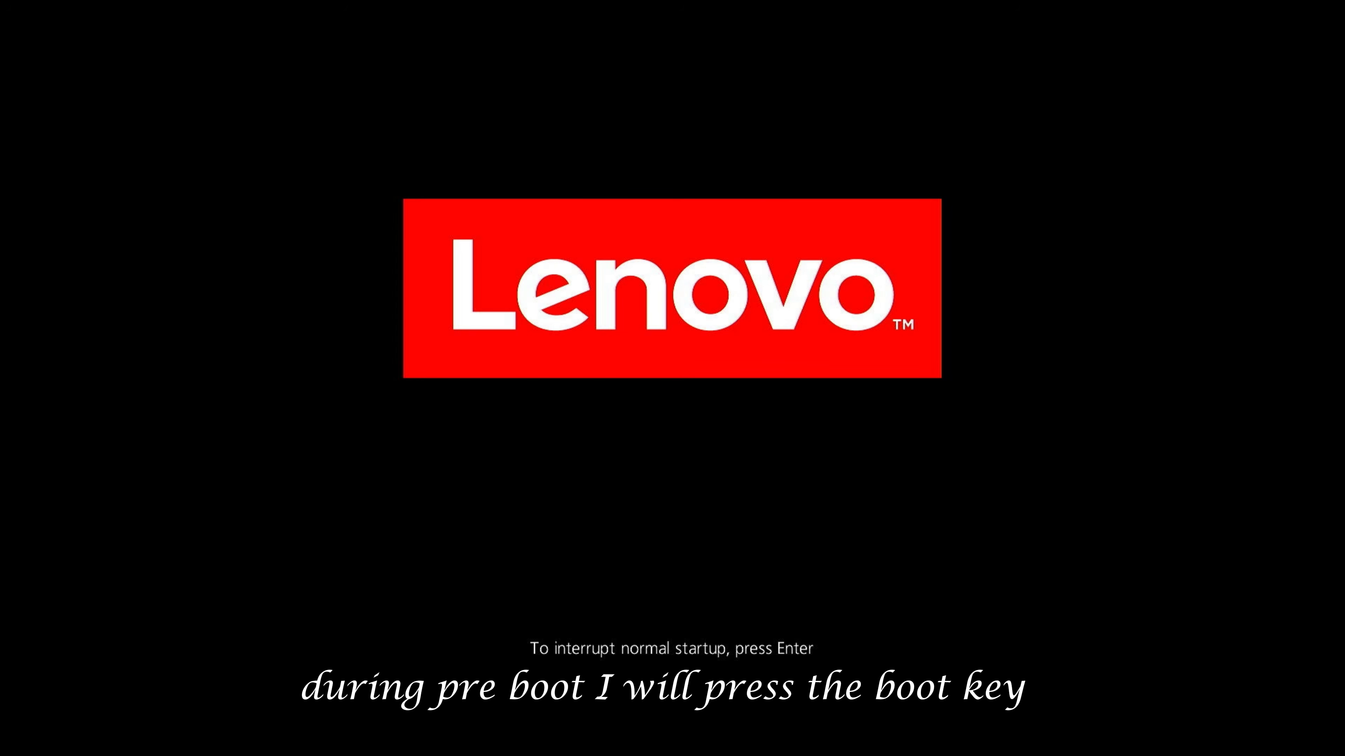
key(F12)
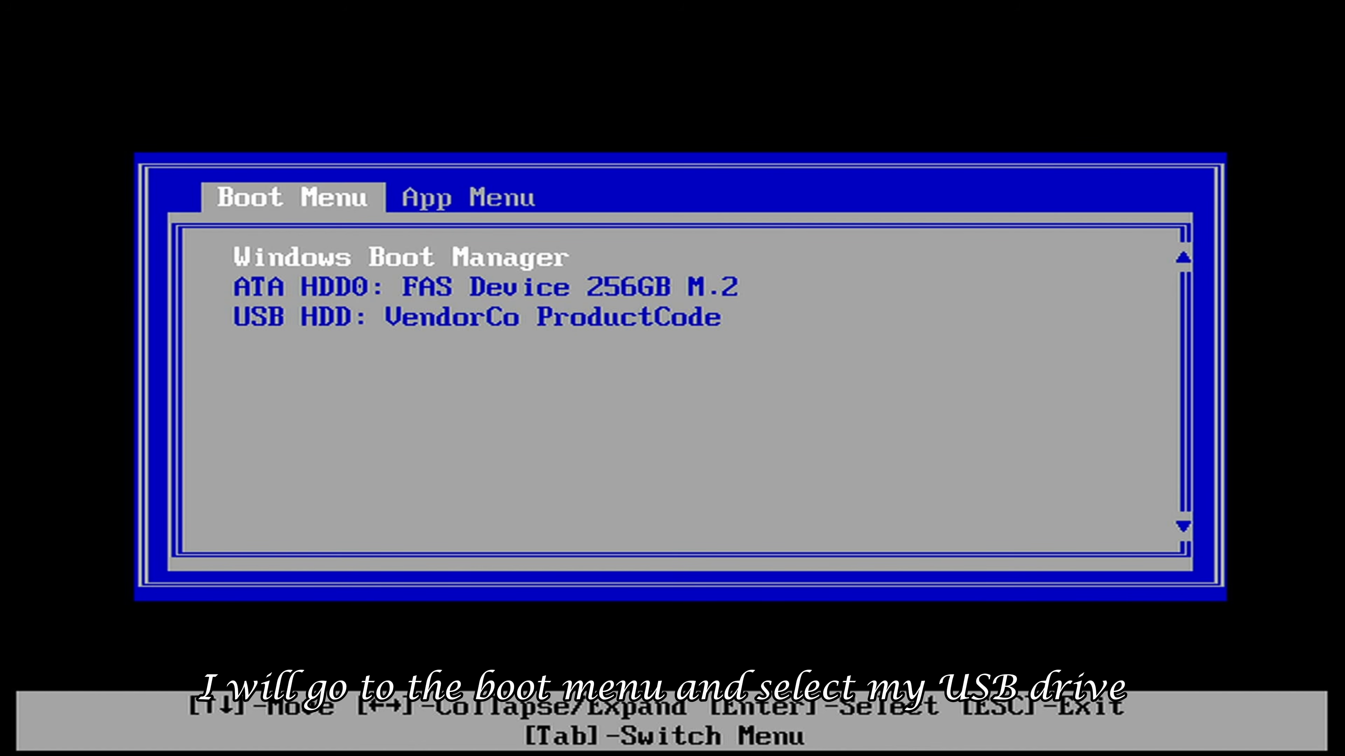
key(Down)
key(Down)
key(Return)
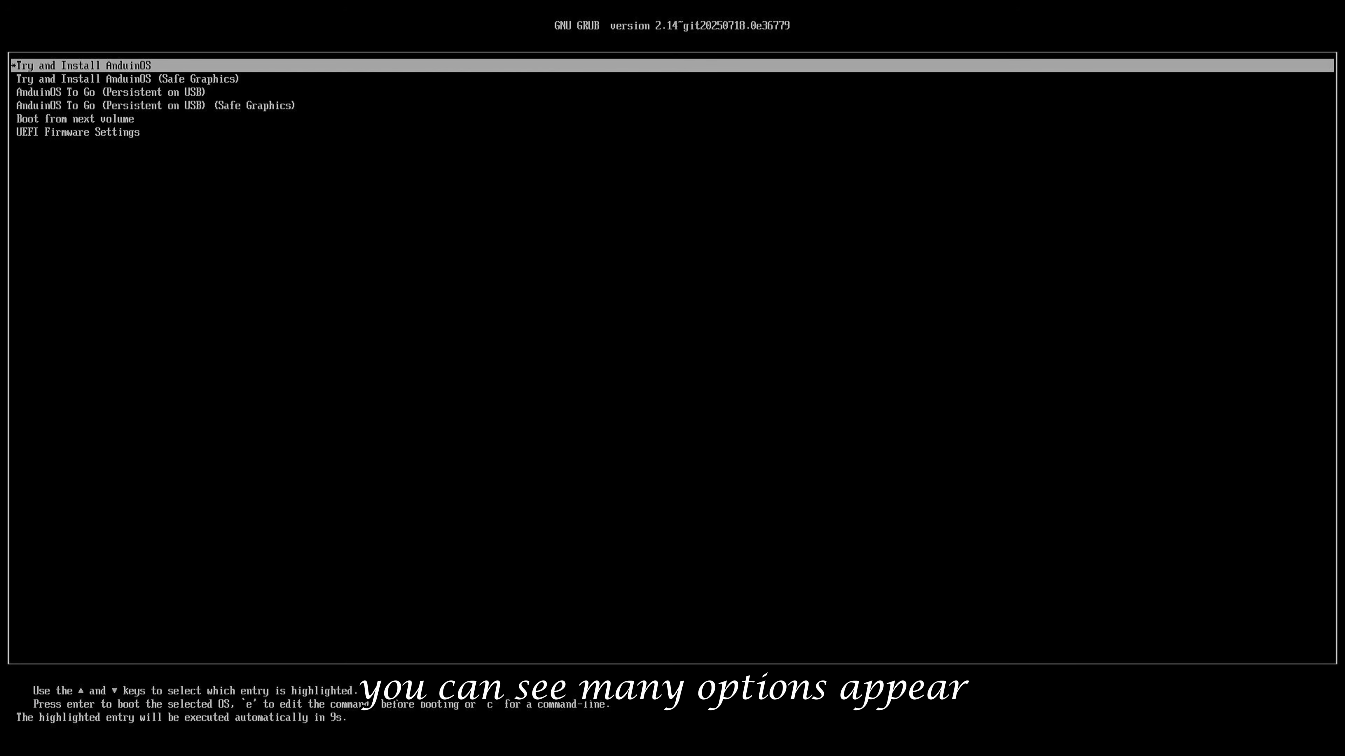
- Review the GRUB entries, boot 'Try and Install AnduinOS', then open Home in Files
key(Down)
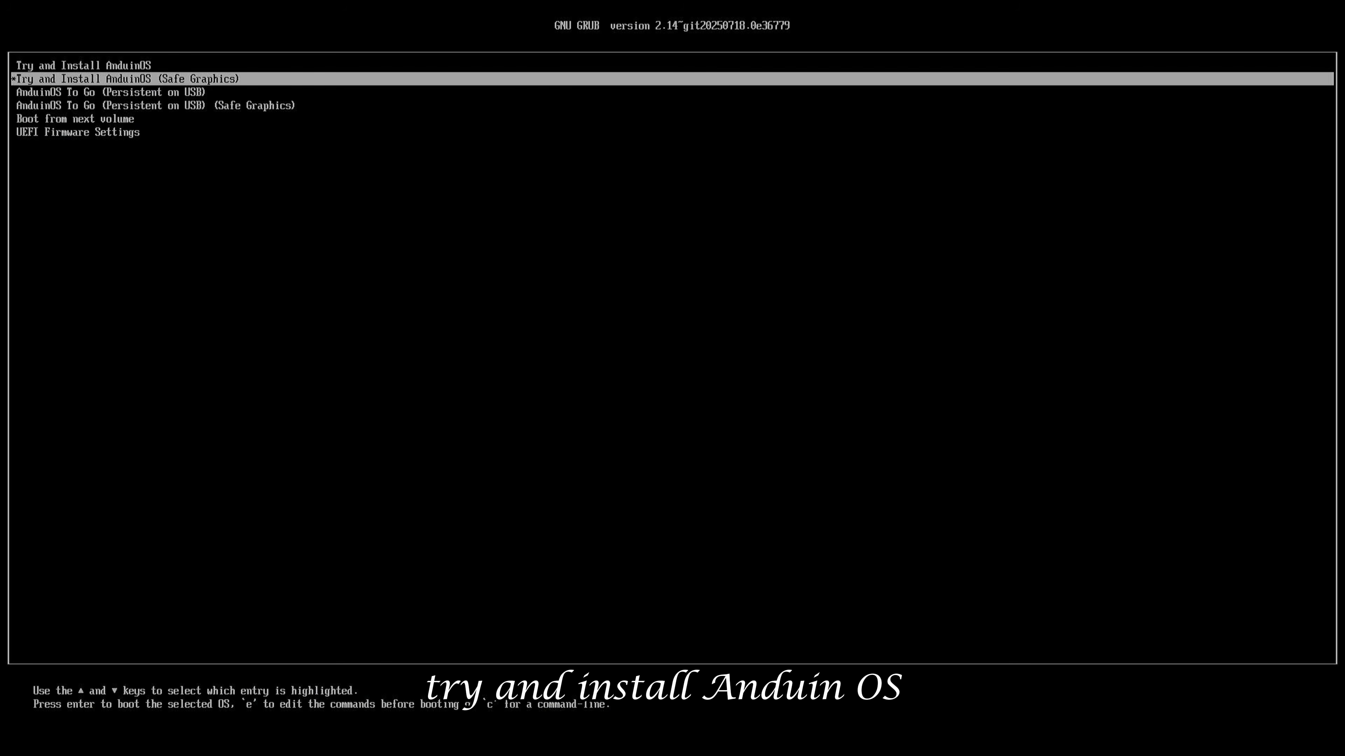
key(Down)
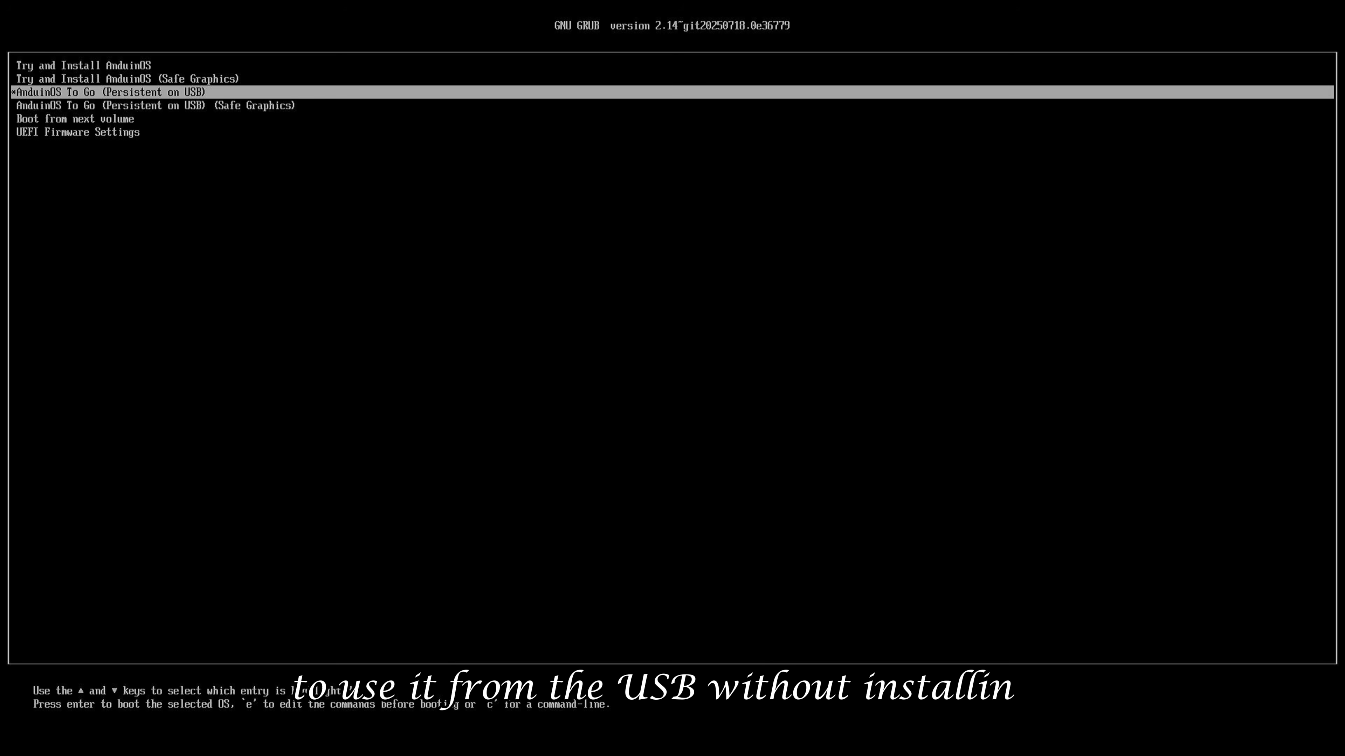
key(Down)
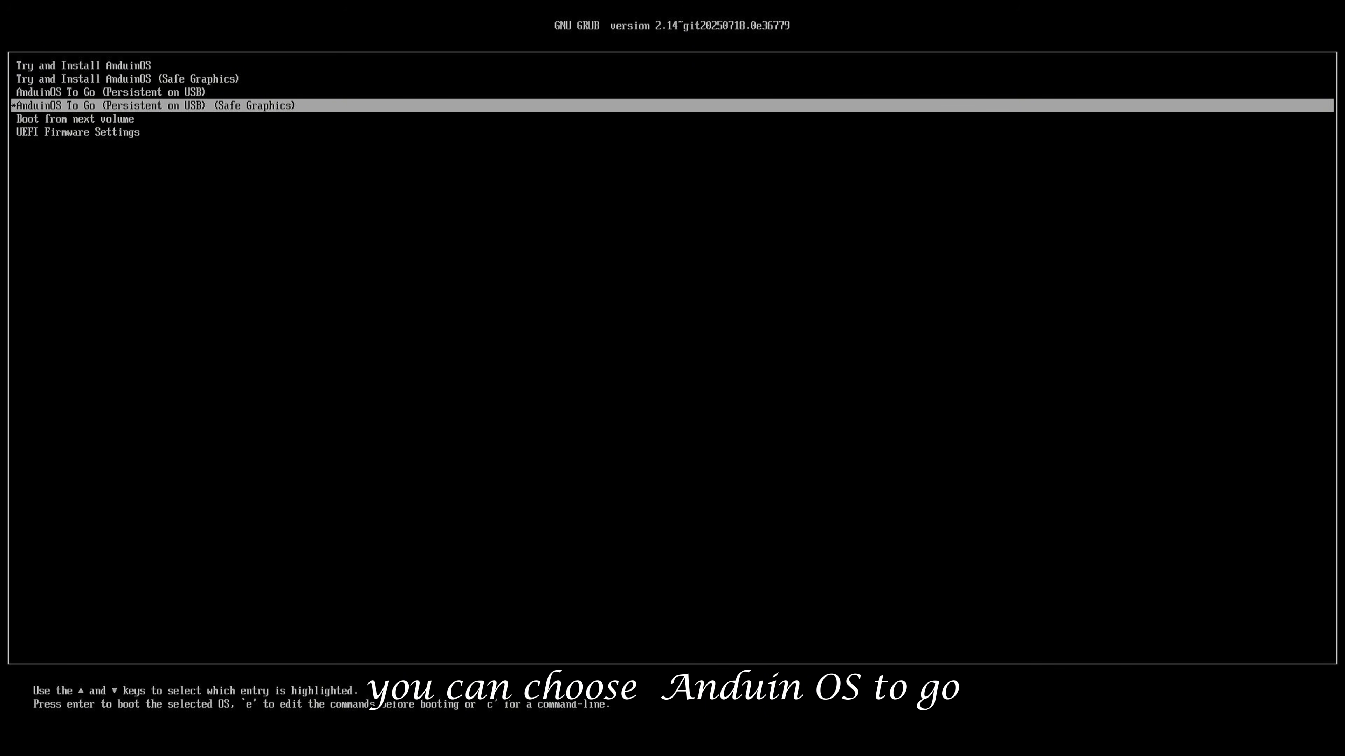
key(Down)
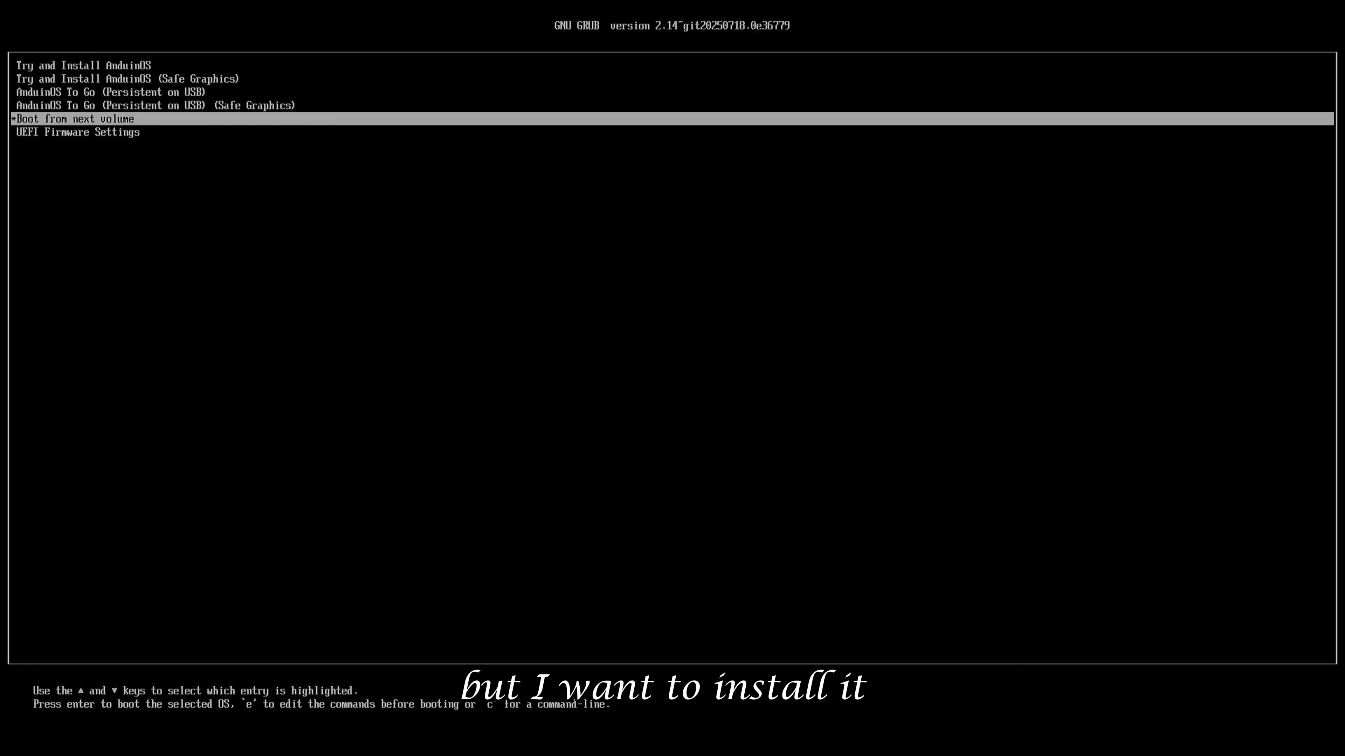
key(Up)
key(Up)
key(Up)
key(Up)
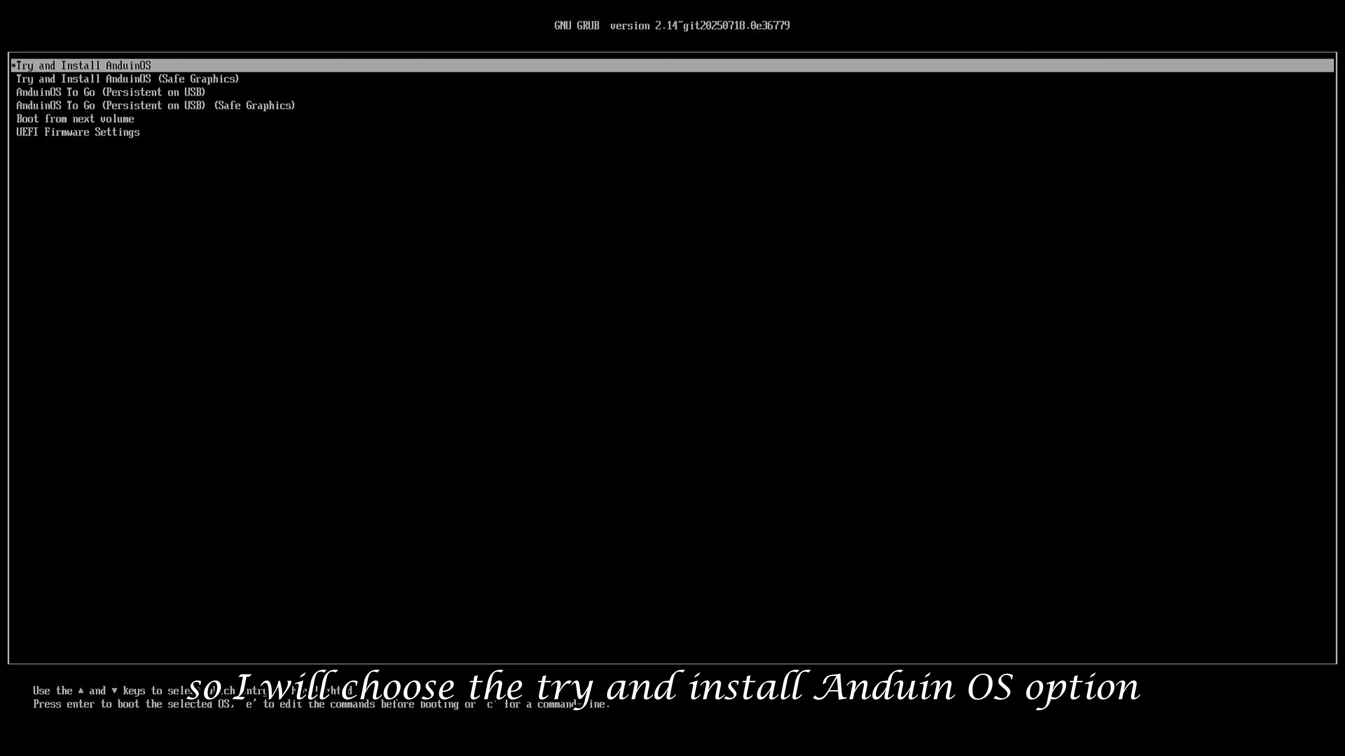
key(Return)
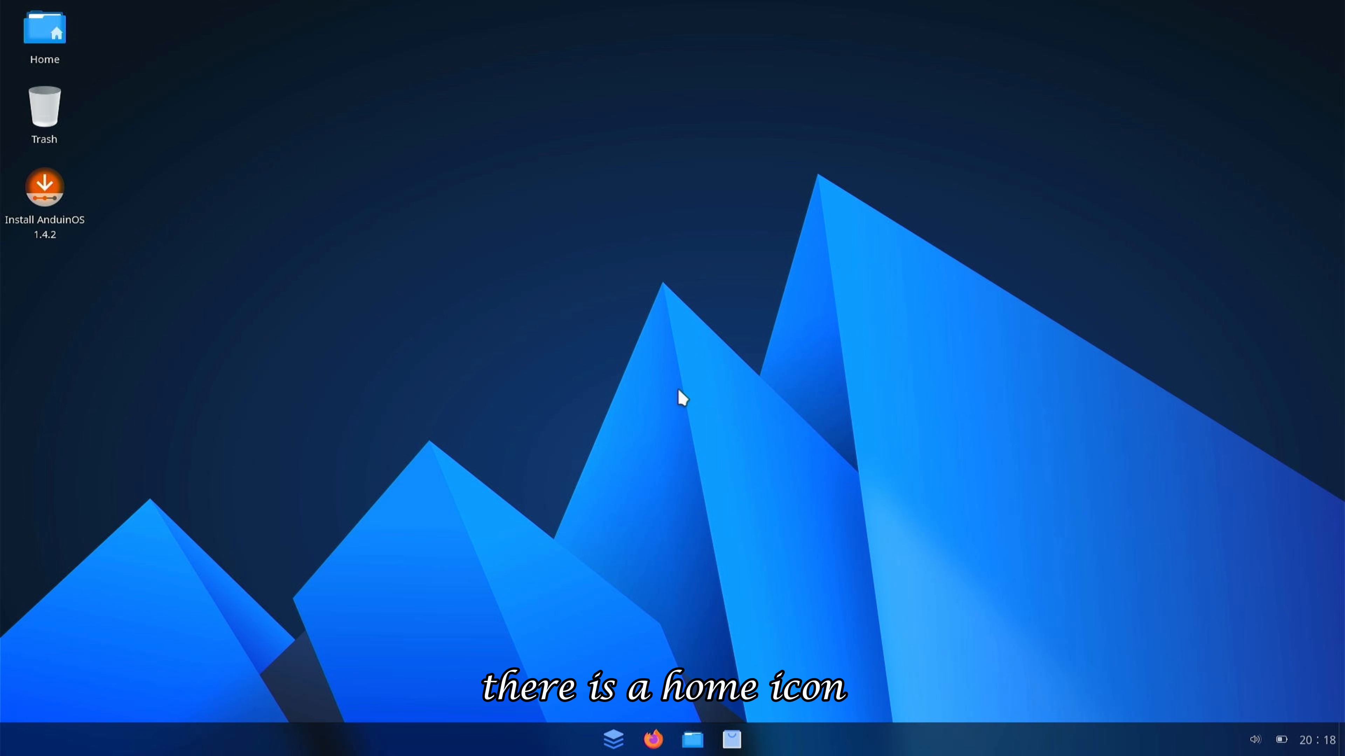
double_click(57, 26)
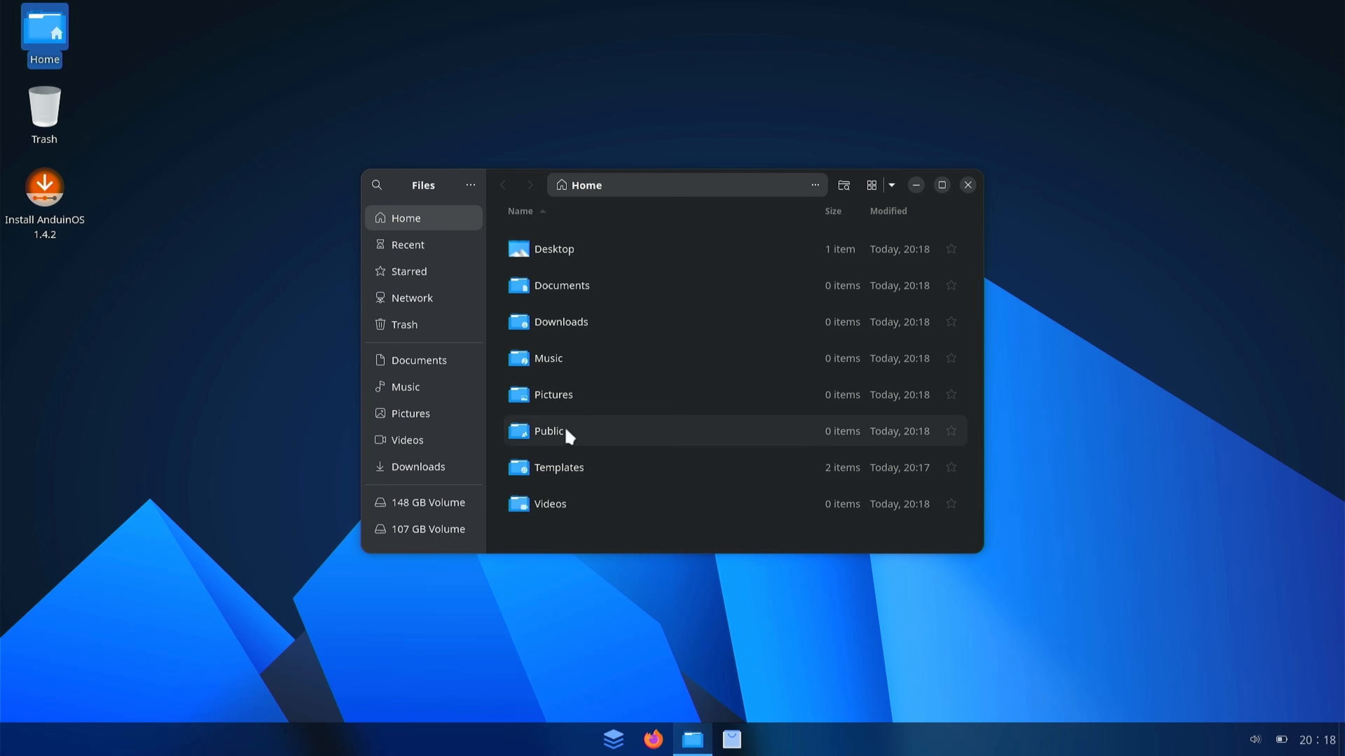
- Mount the 148 GB and 107 GB Windows volumes, check Downloads, and close Files
click(427, 508)
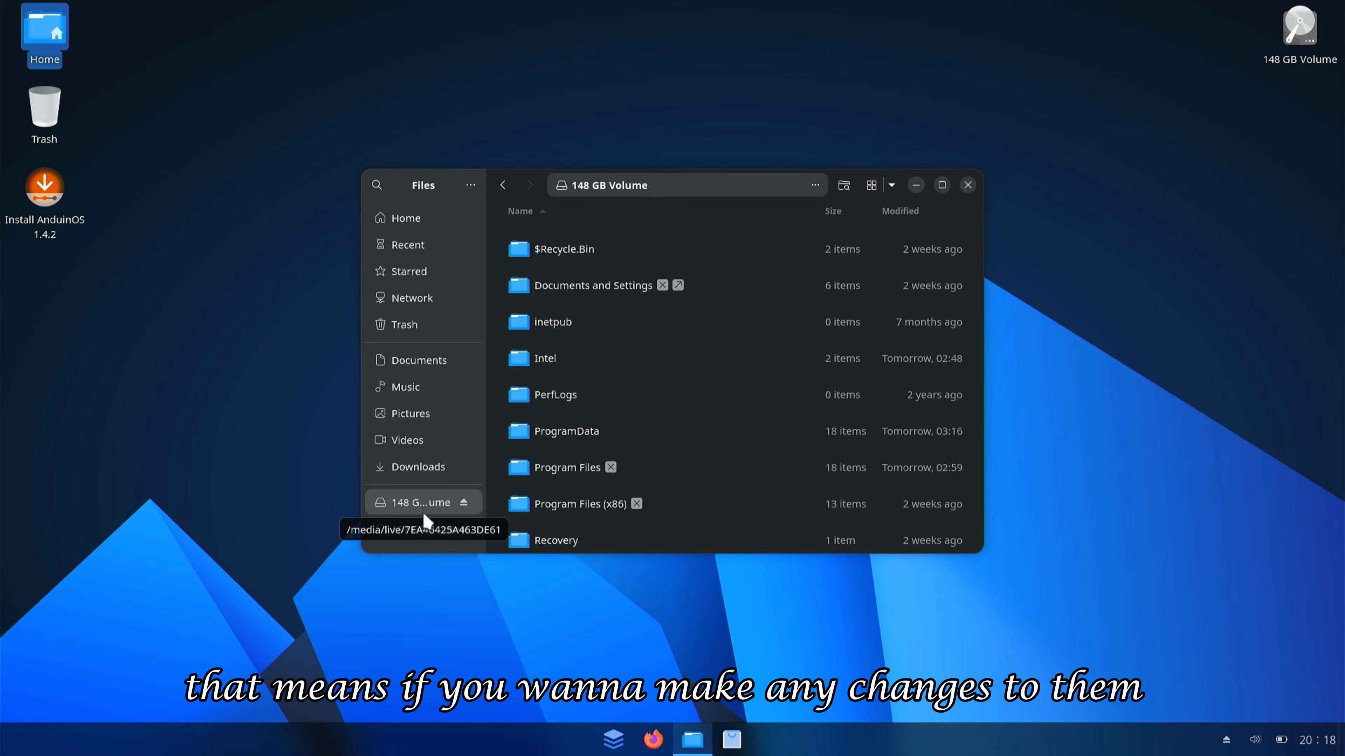
click(421, 529)
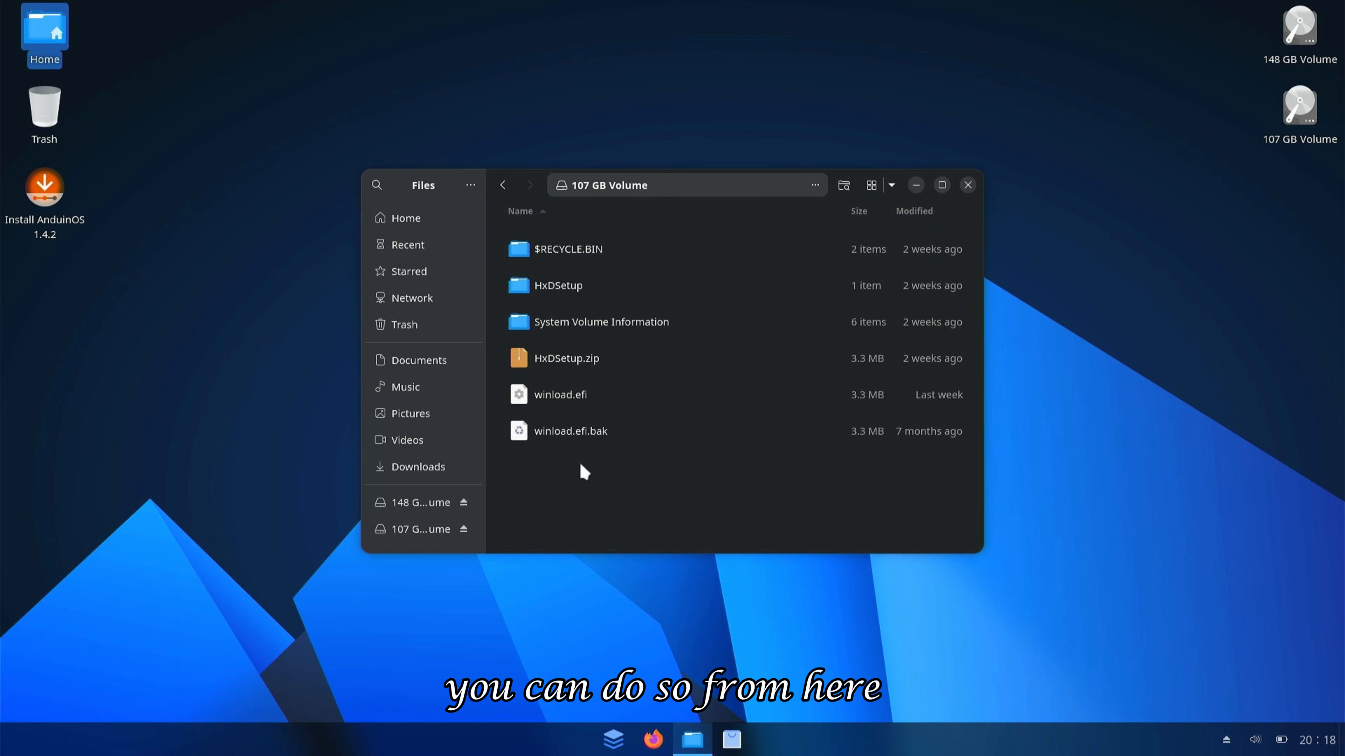
click(450, 502)
click(418, 467)
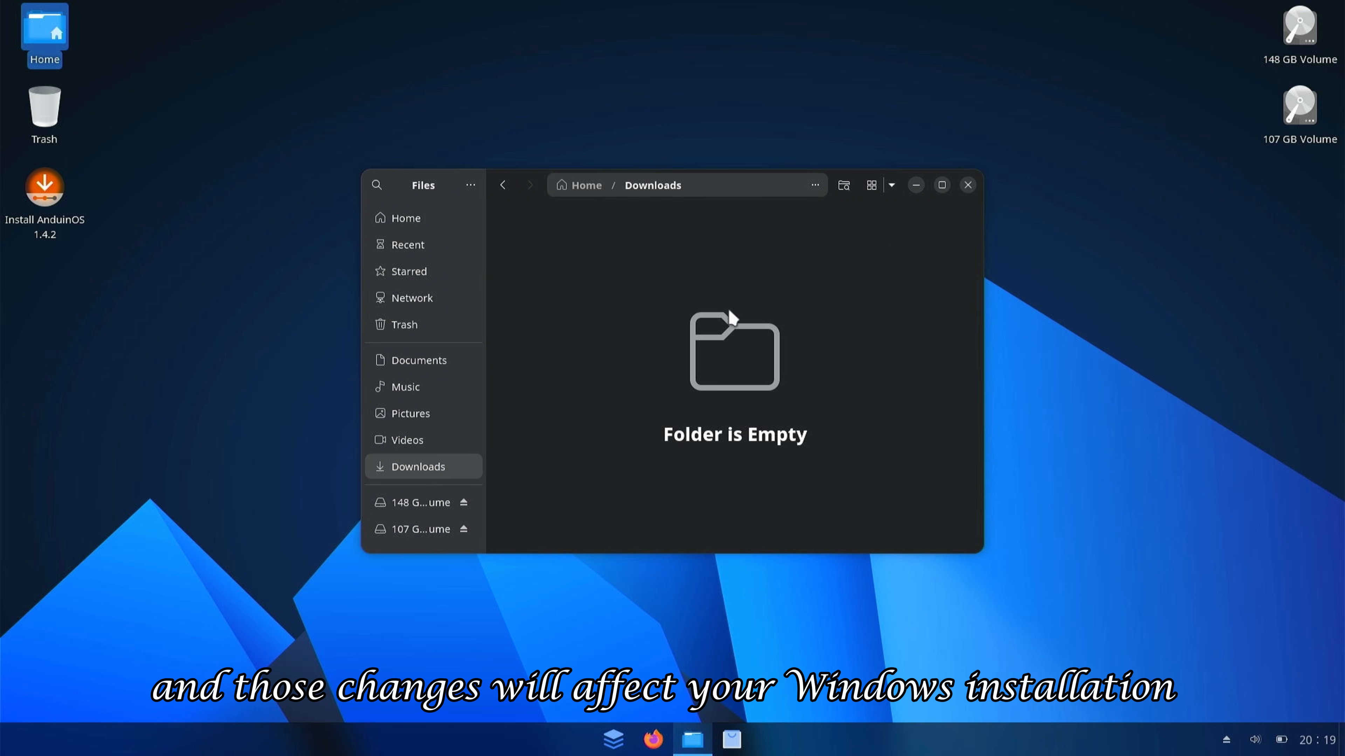
click(967, 185)
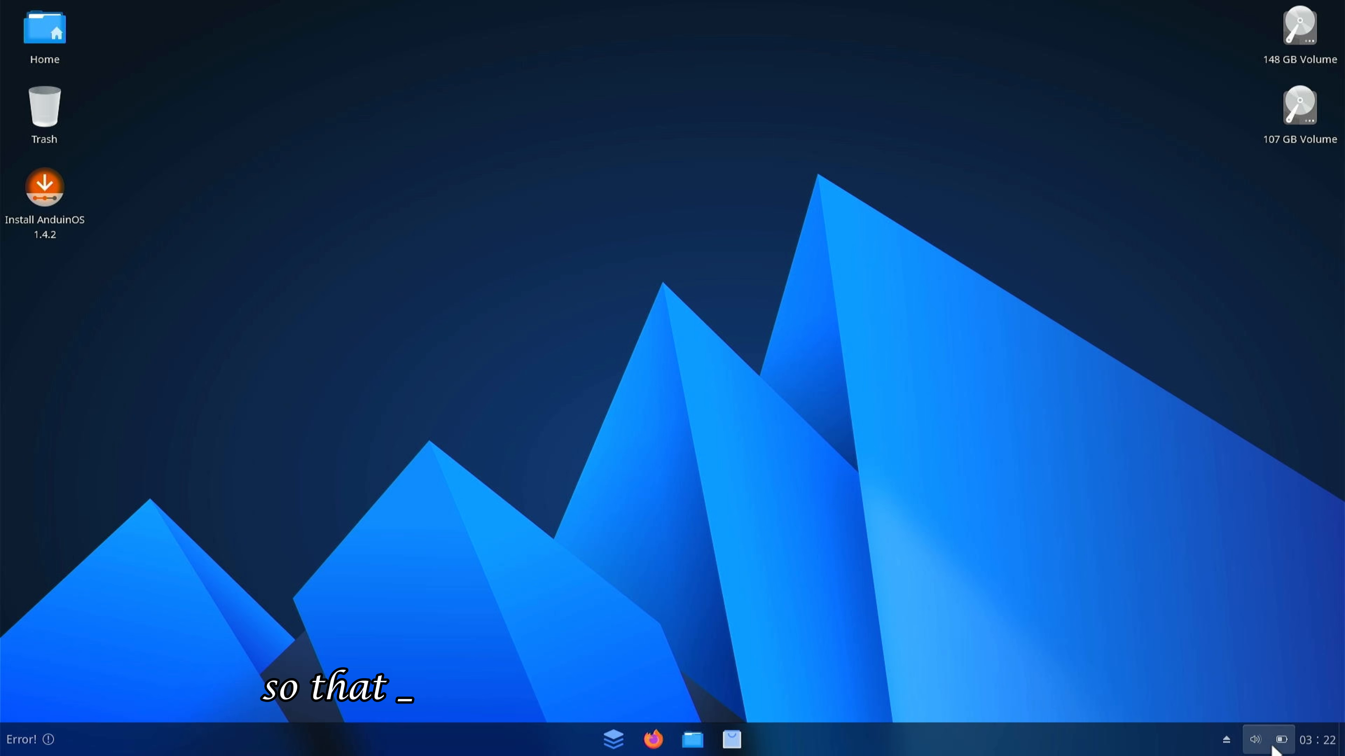
- Check the available Wi-Fi networks in the quick settings panel
click(1273, 746)
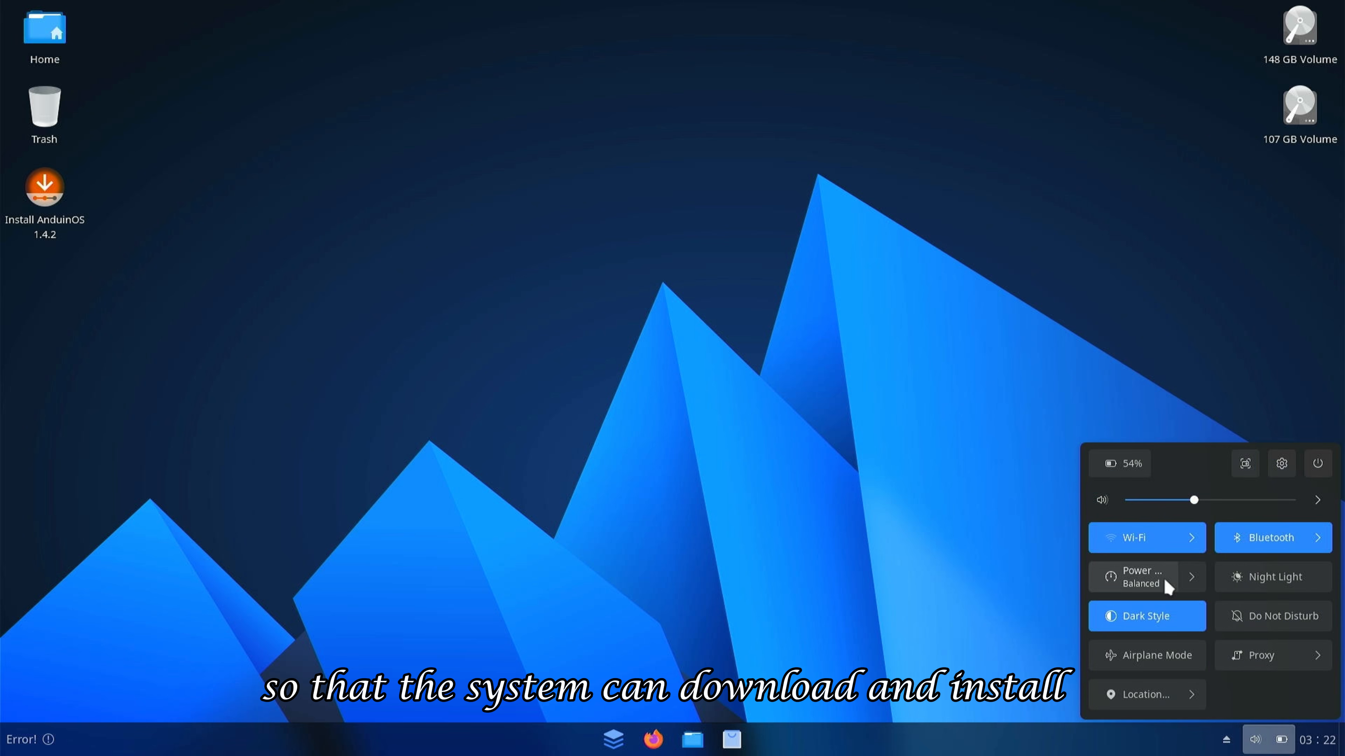
click(1191, 536)
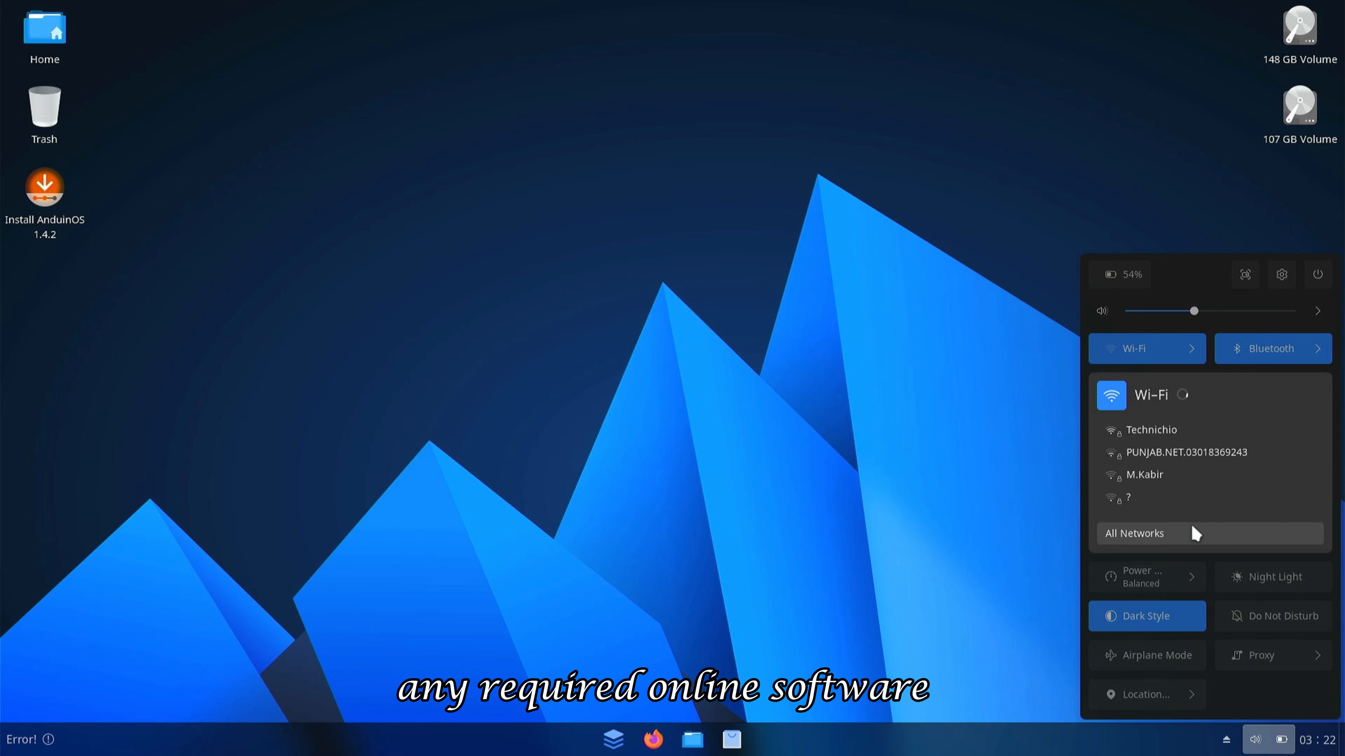
click(1184, 350)
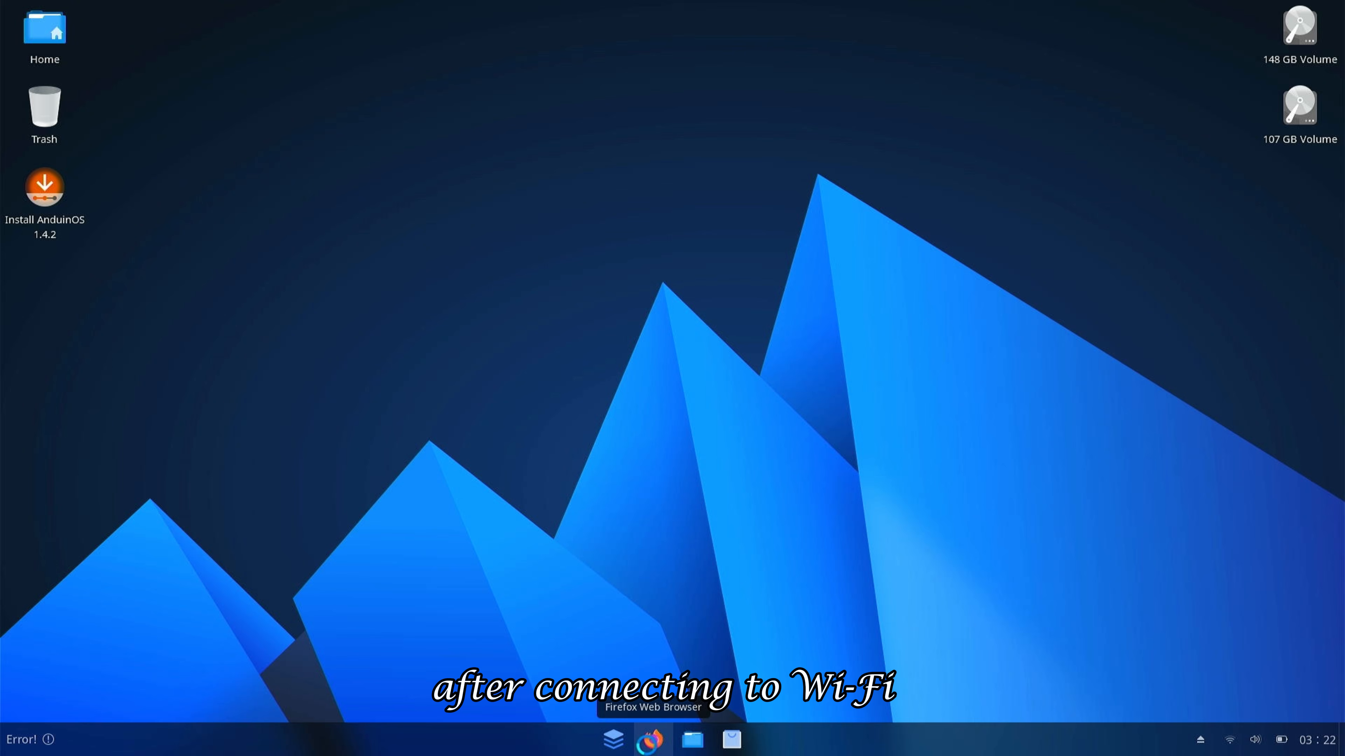
- Load YouTube in Firefox to test the connection, then close the browser
click(649, 741)
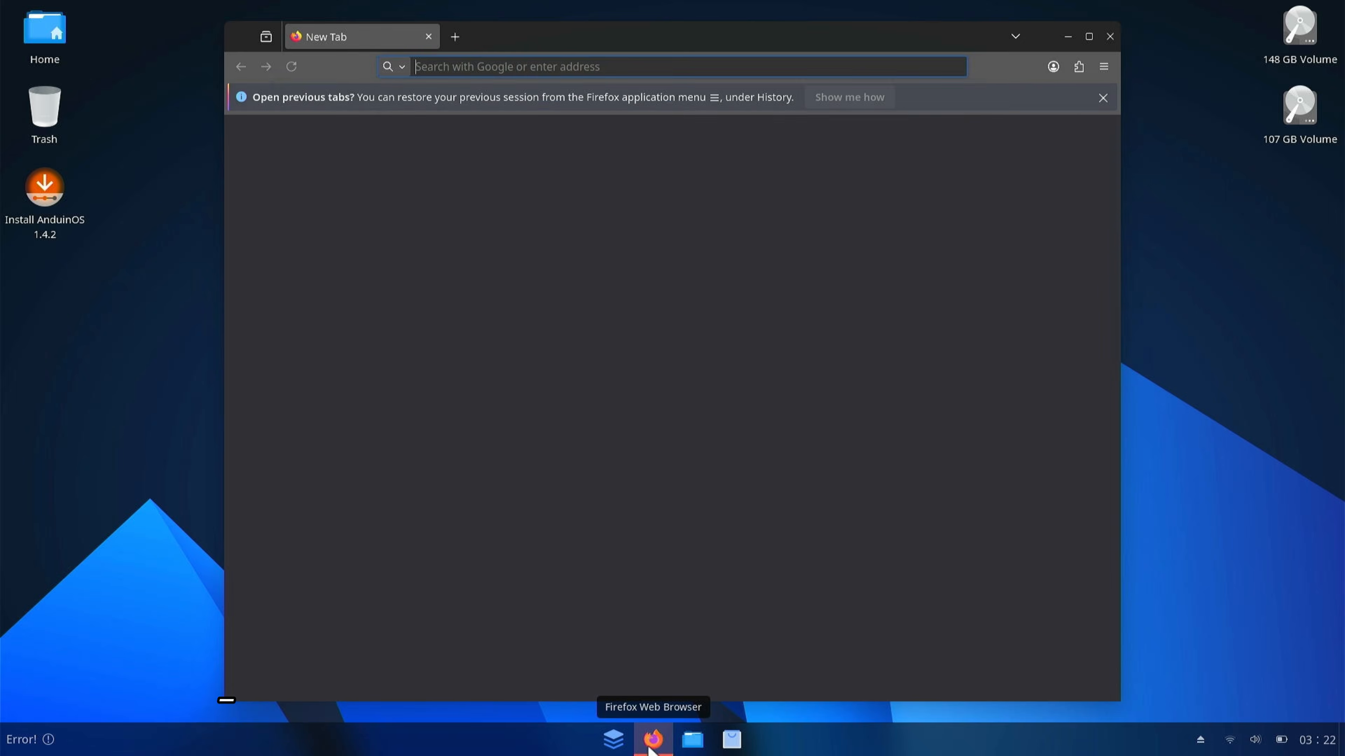
click(483, 478)
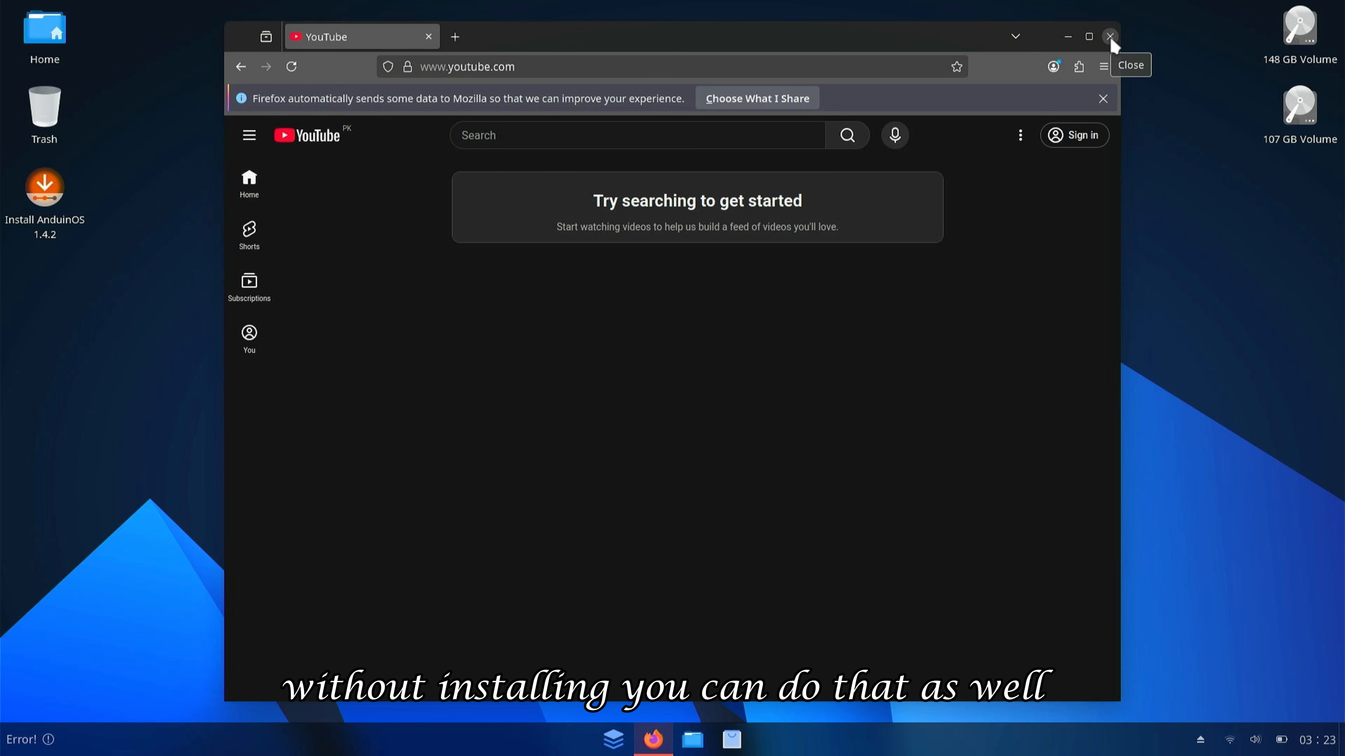
click(1110, 36)
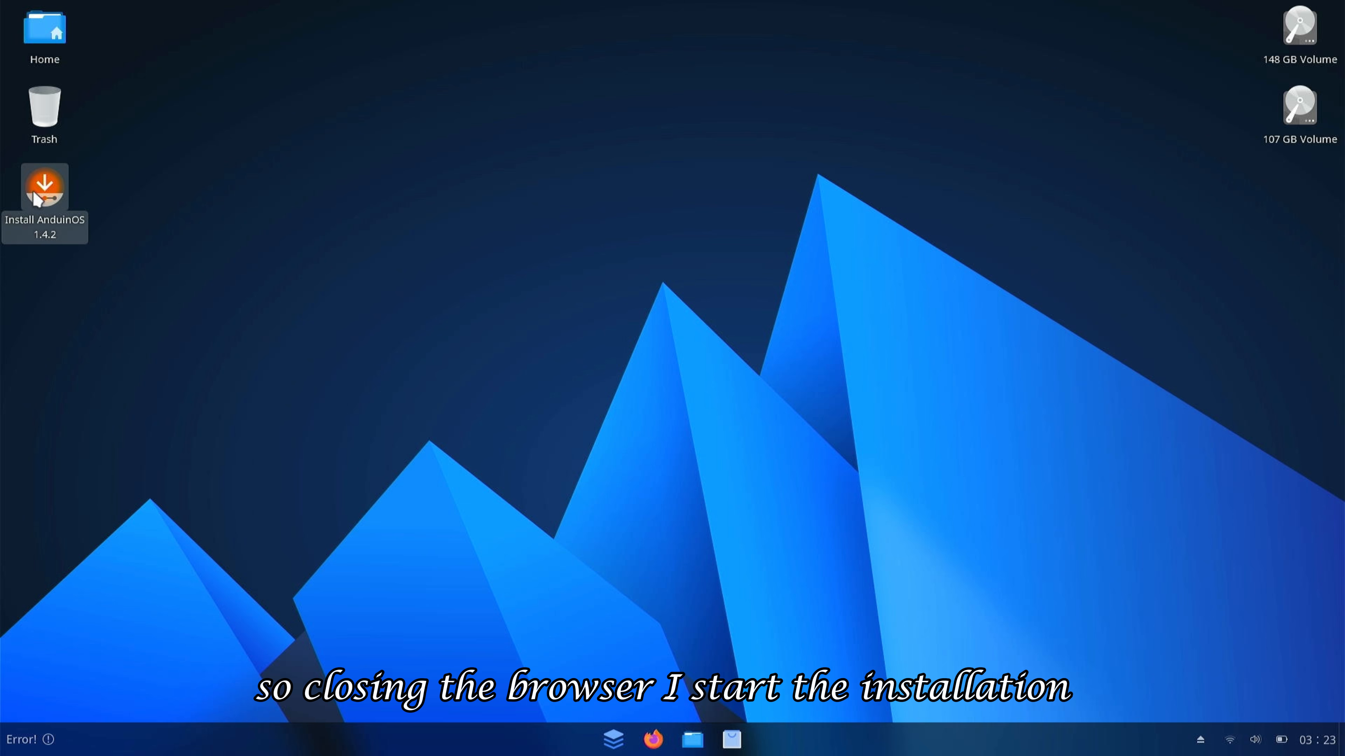
- Launch the AnduinOS installer, keeping English and the English (US) keyboard layout
double_click(55, 193)
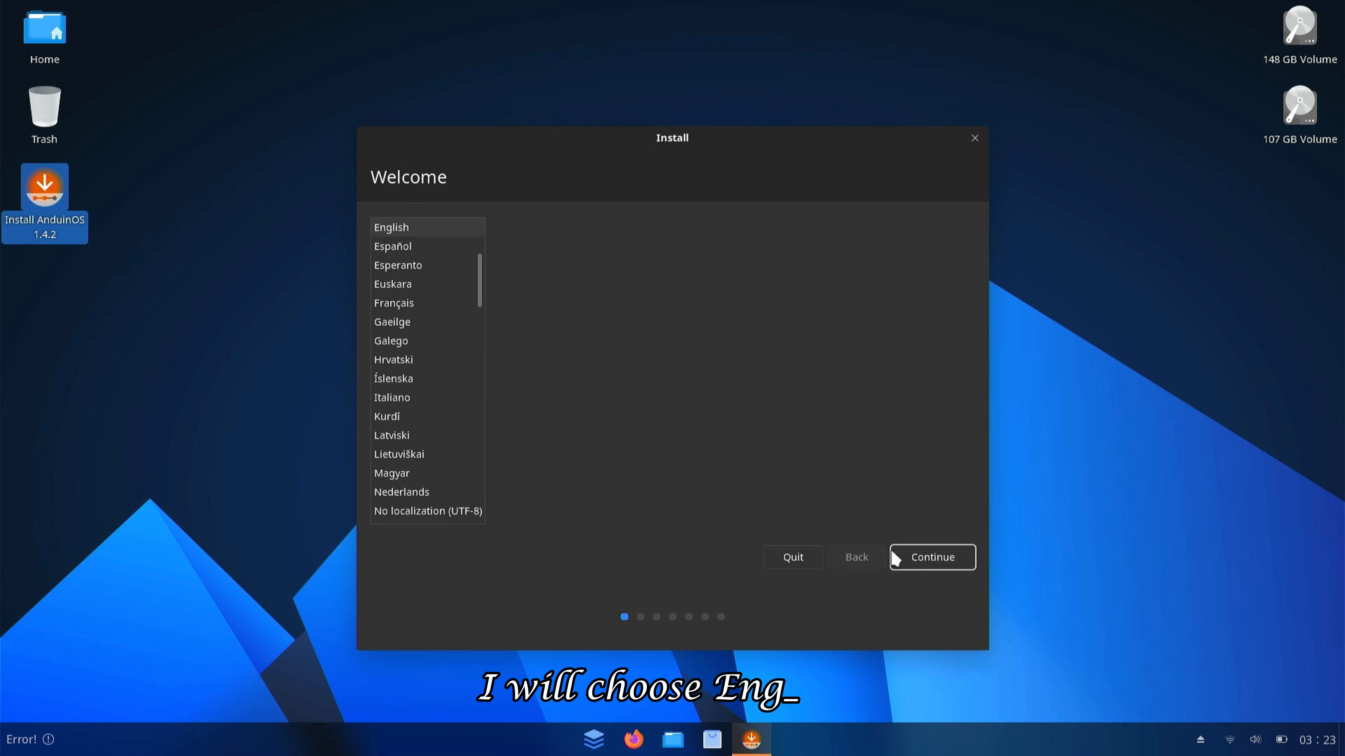
click(937, 557)
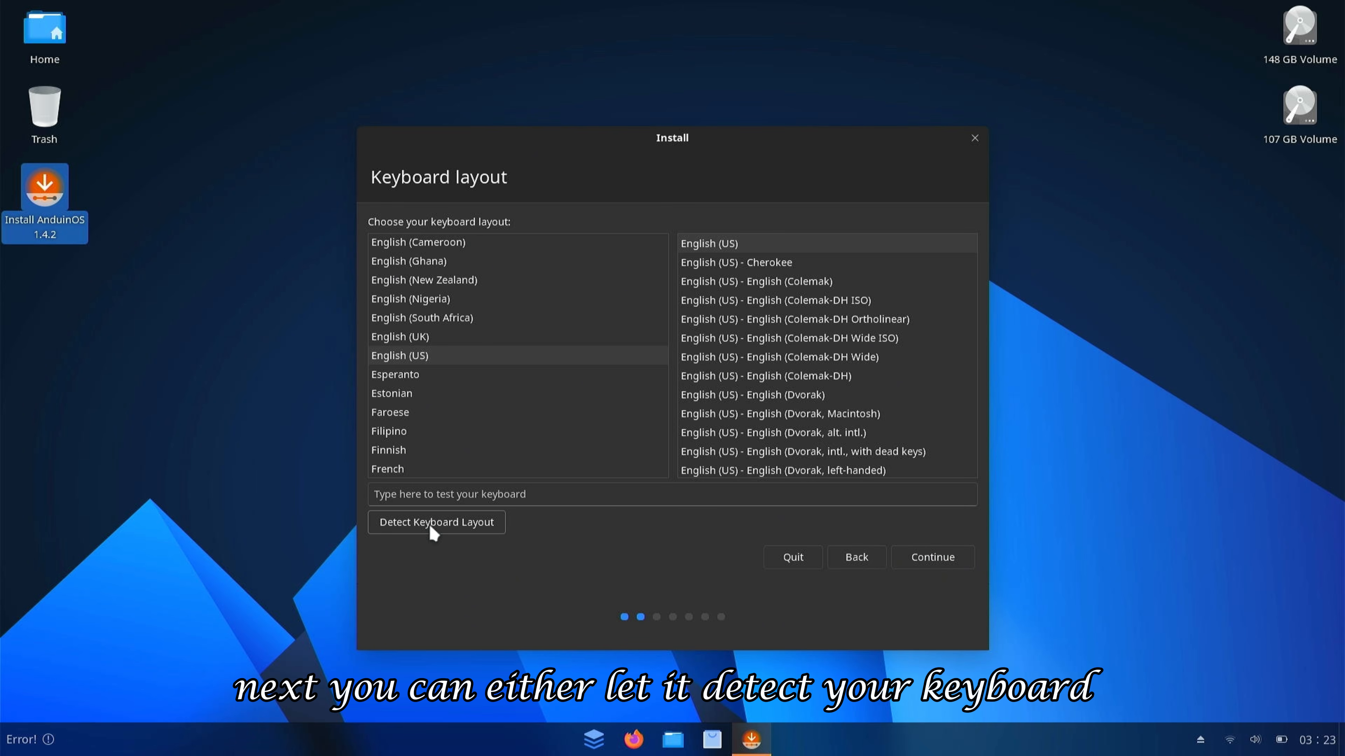
click(926, 554)
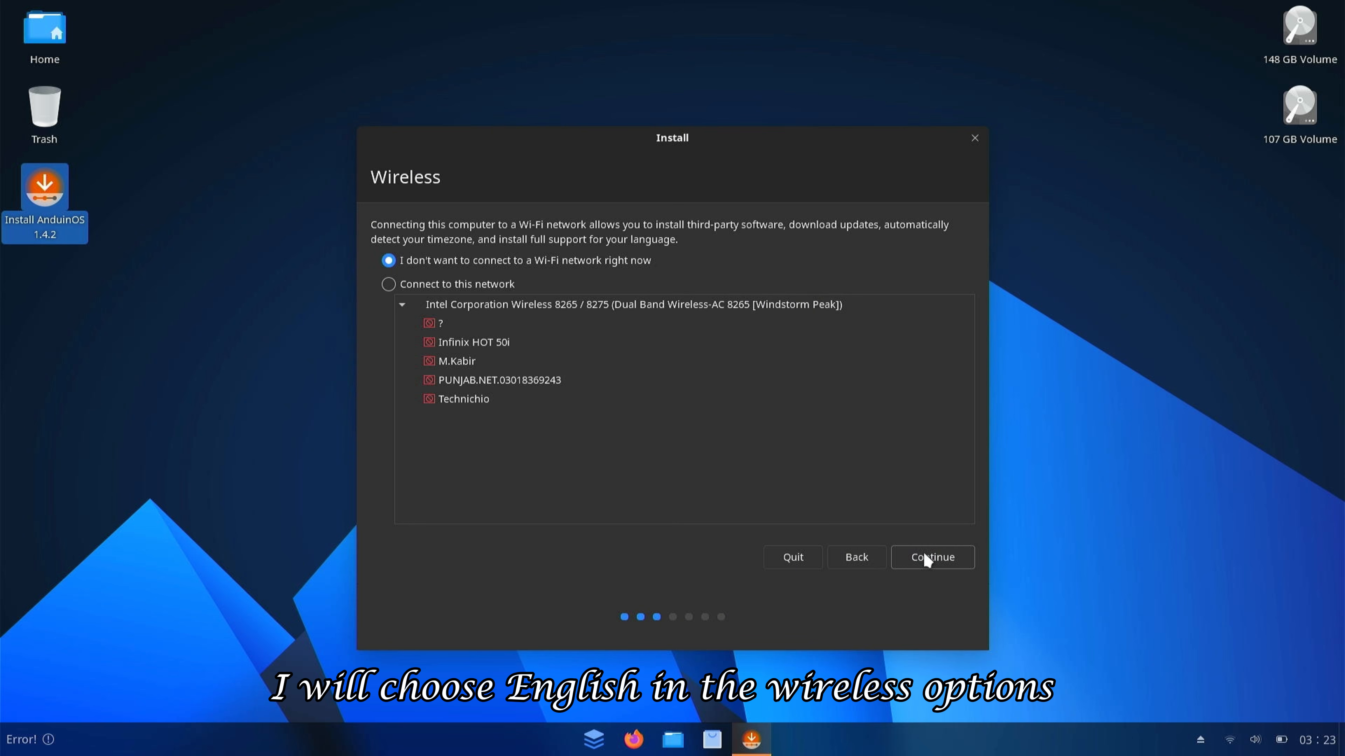
- Connect to a Wi-Fi network and enable third-party drivers and media formats
click(440, 286)
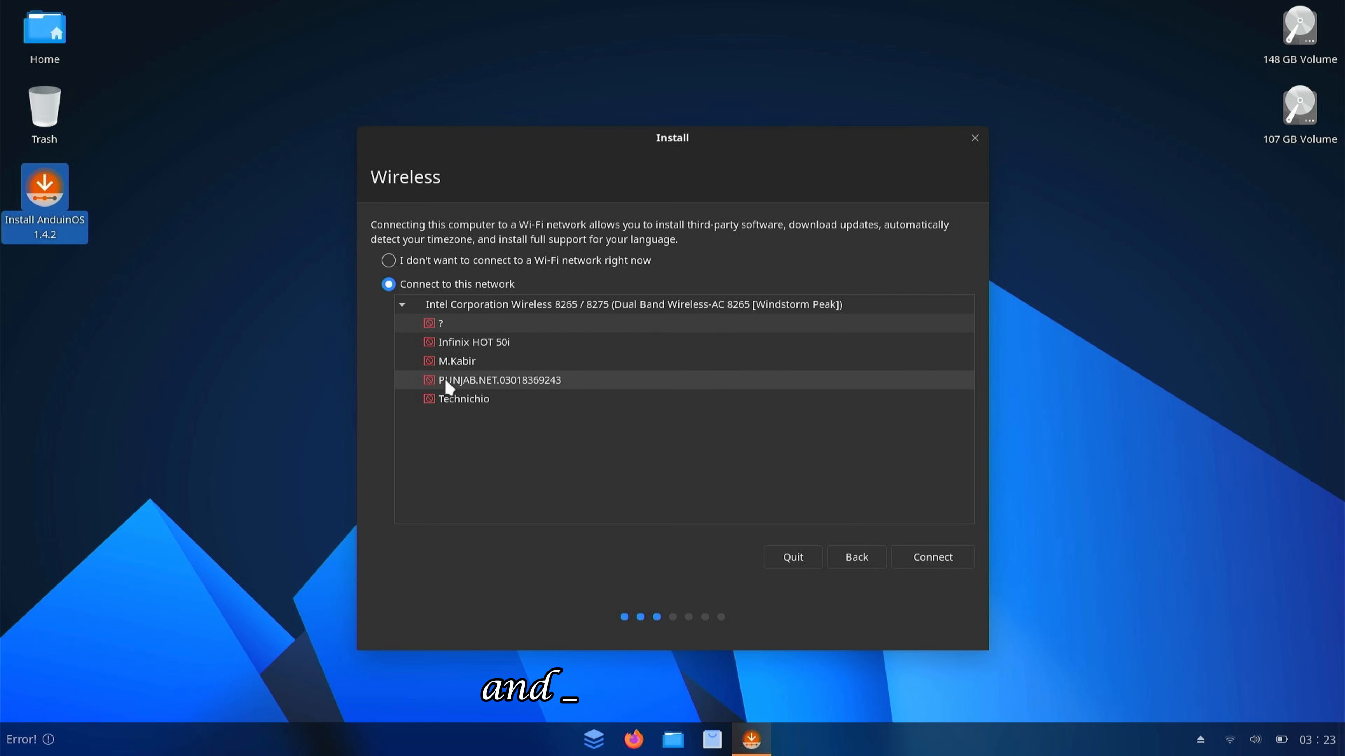
click(487, 405)
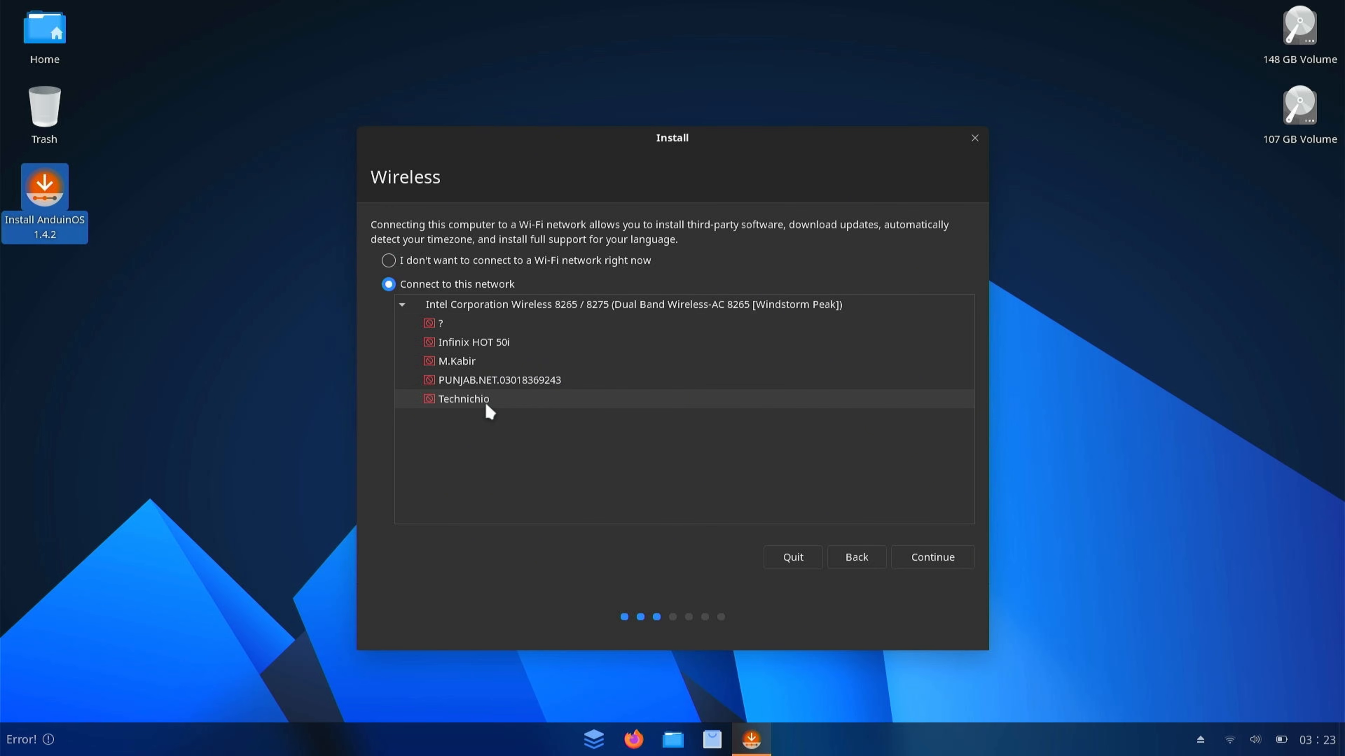
click(918, 557)
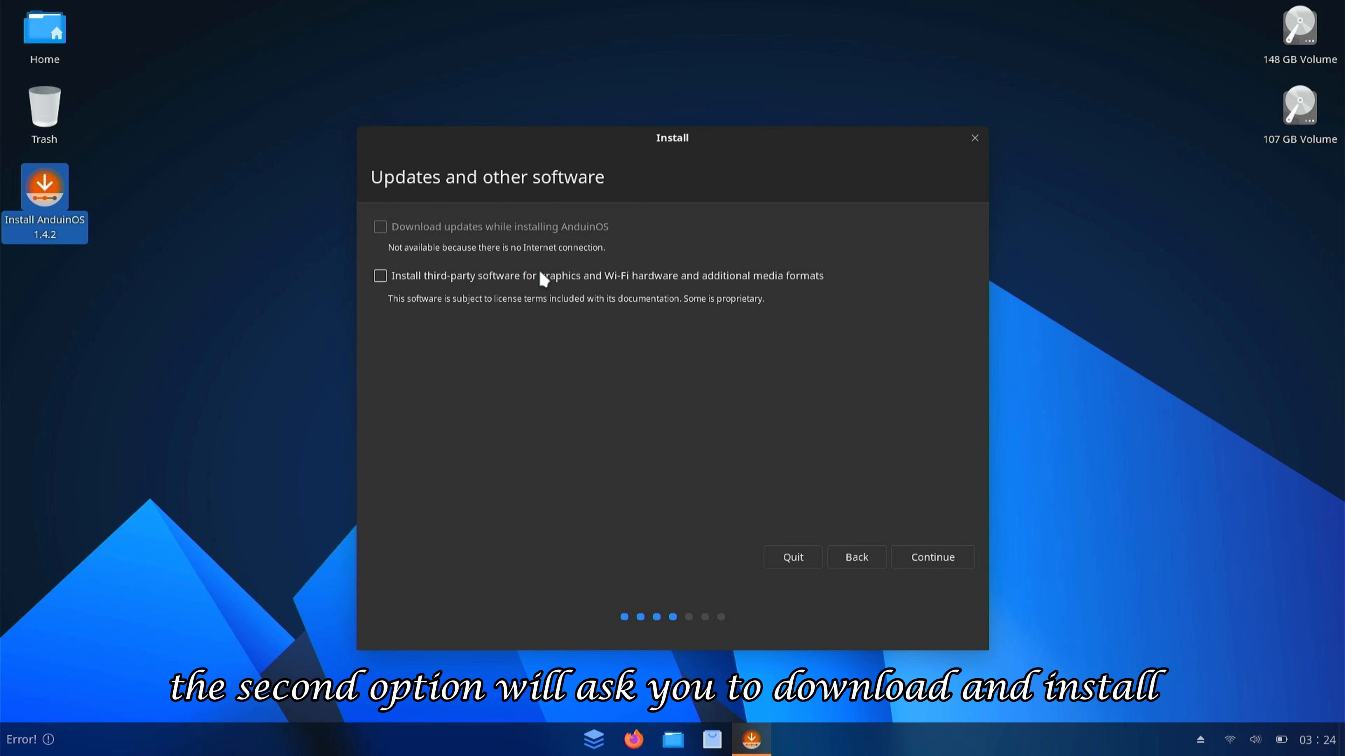
click(528, 277)
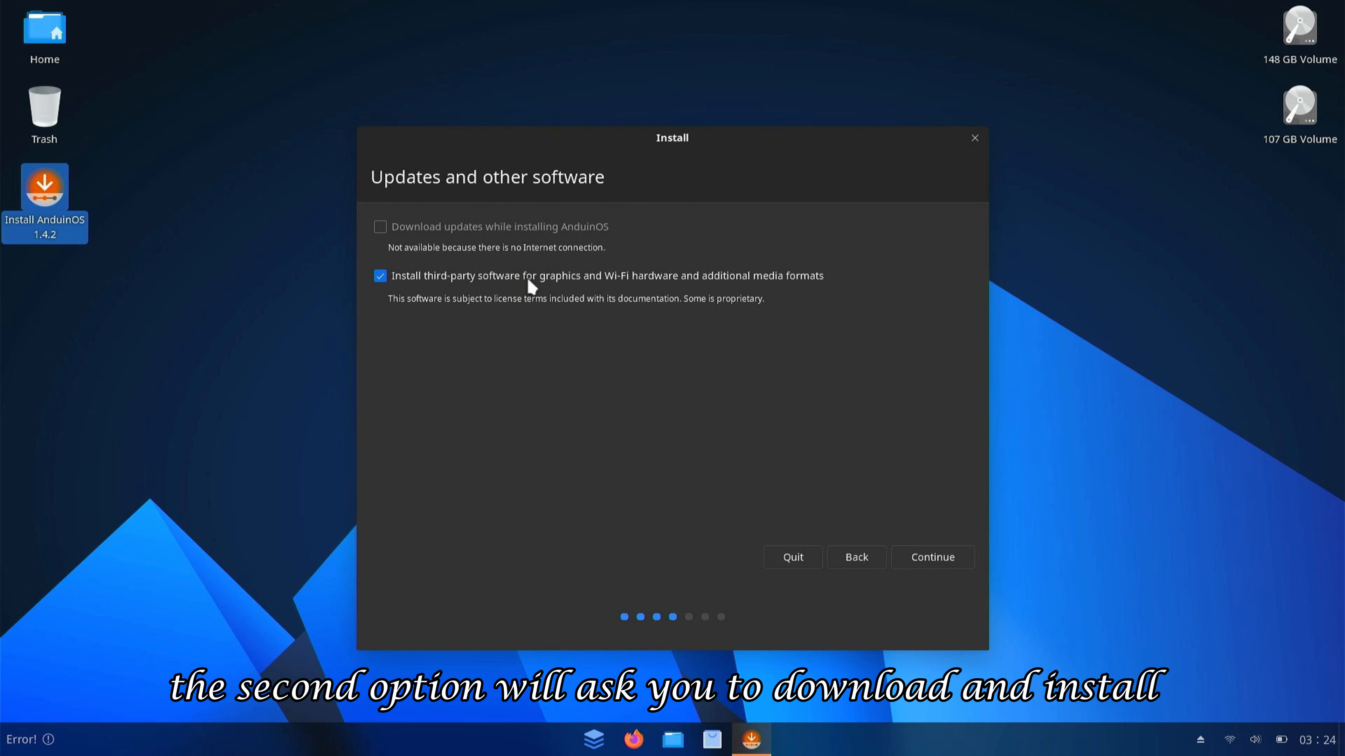
click(930, 558)
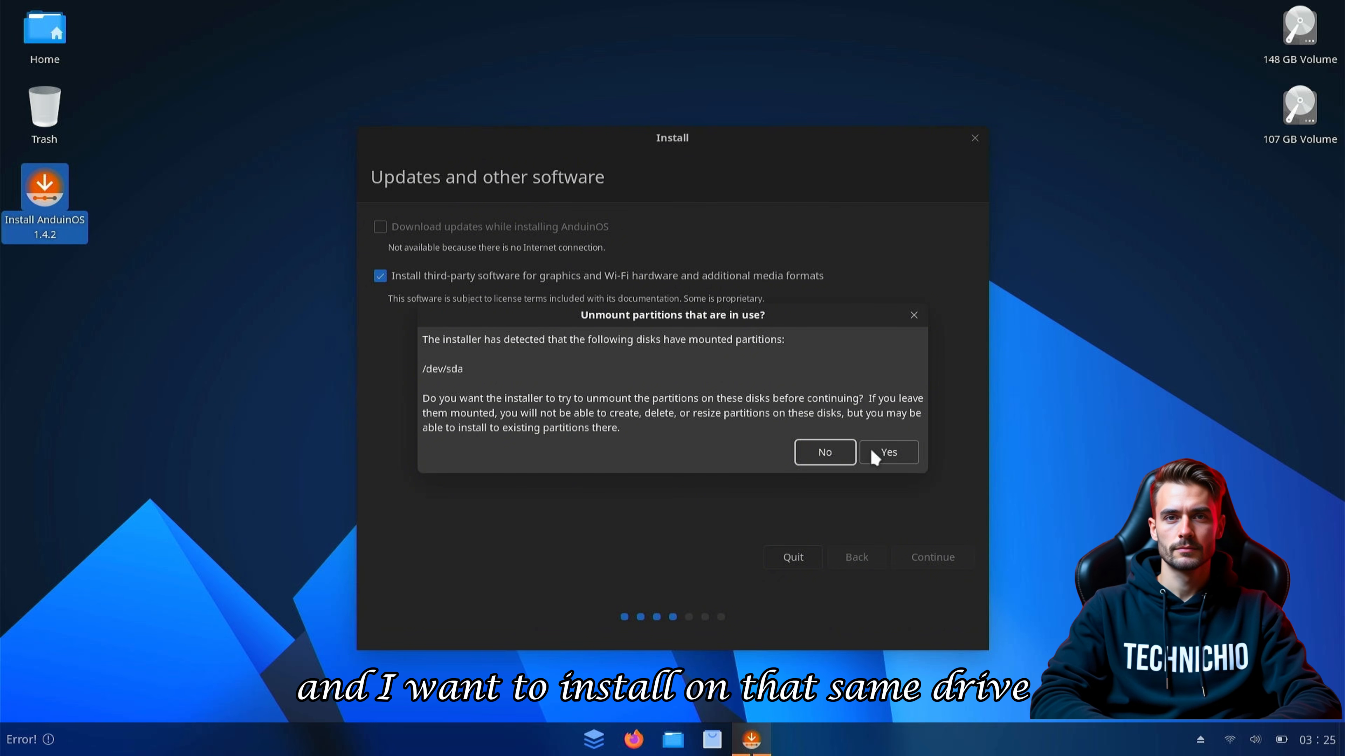
- Unmount /dev/sda, install alongside Windows Boot Manager (57.7 GB), and write the partition changes
click(884, 452)
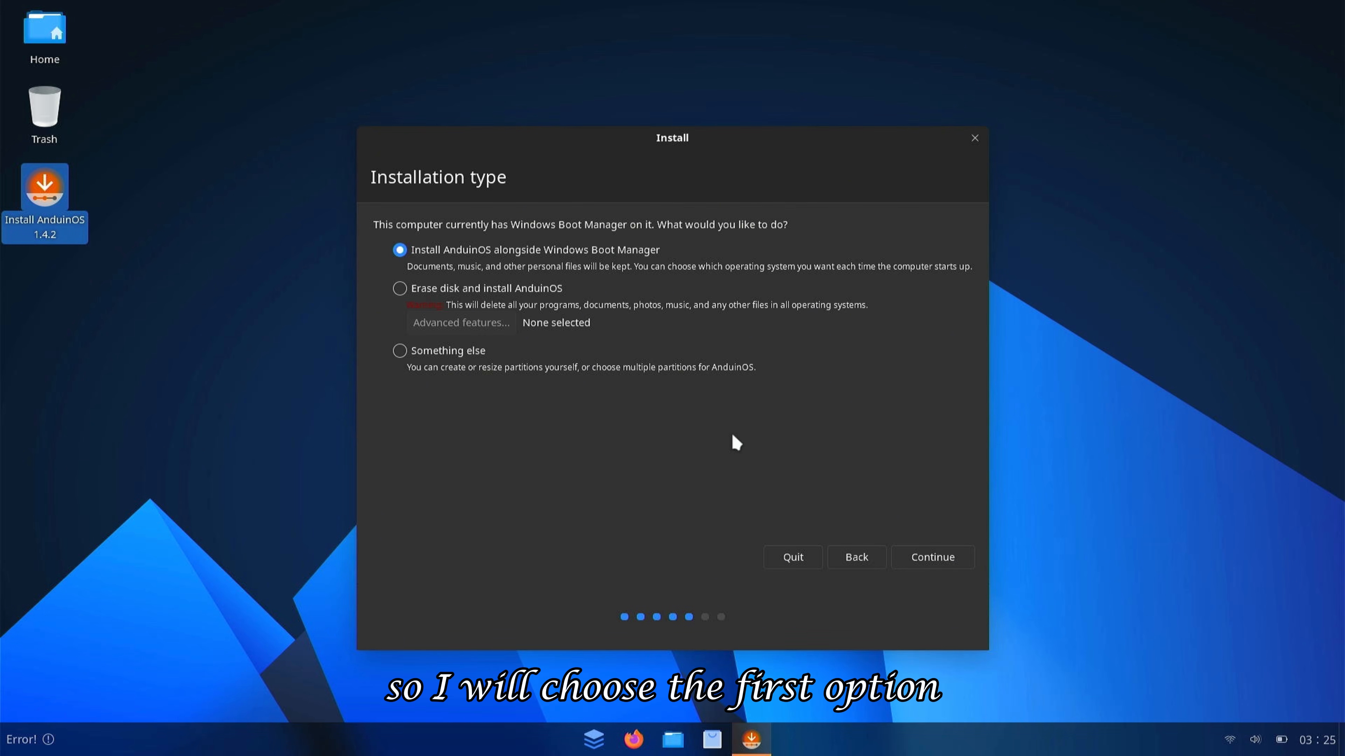
click(932, 565)
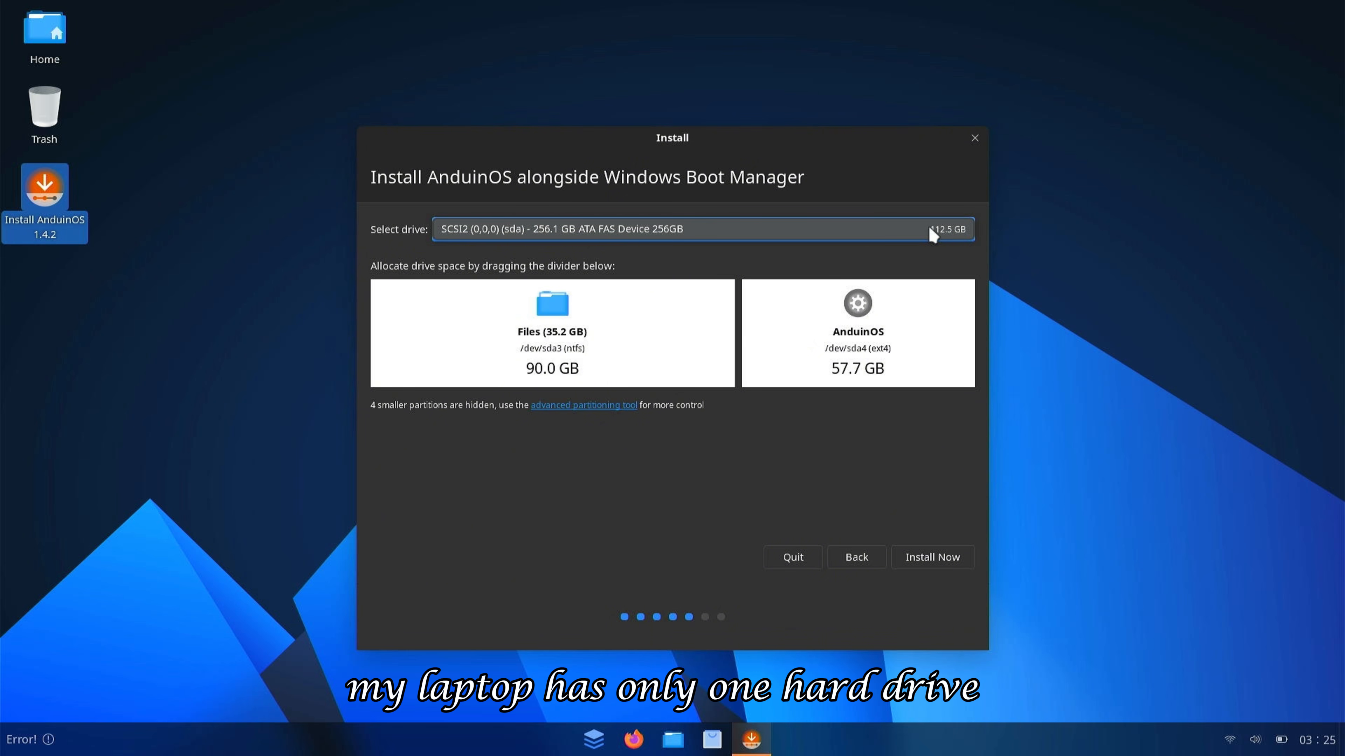
click(925, 559)
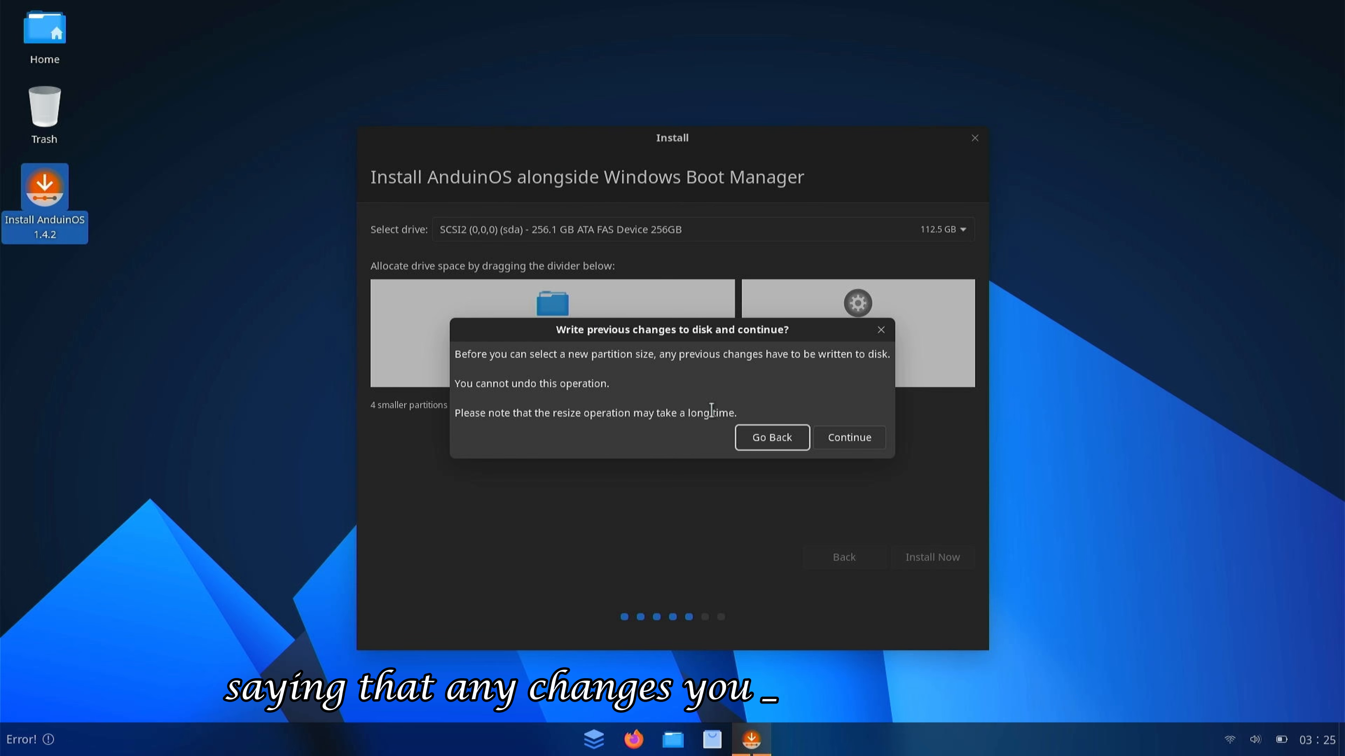
click(849, 435)
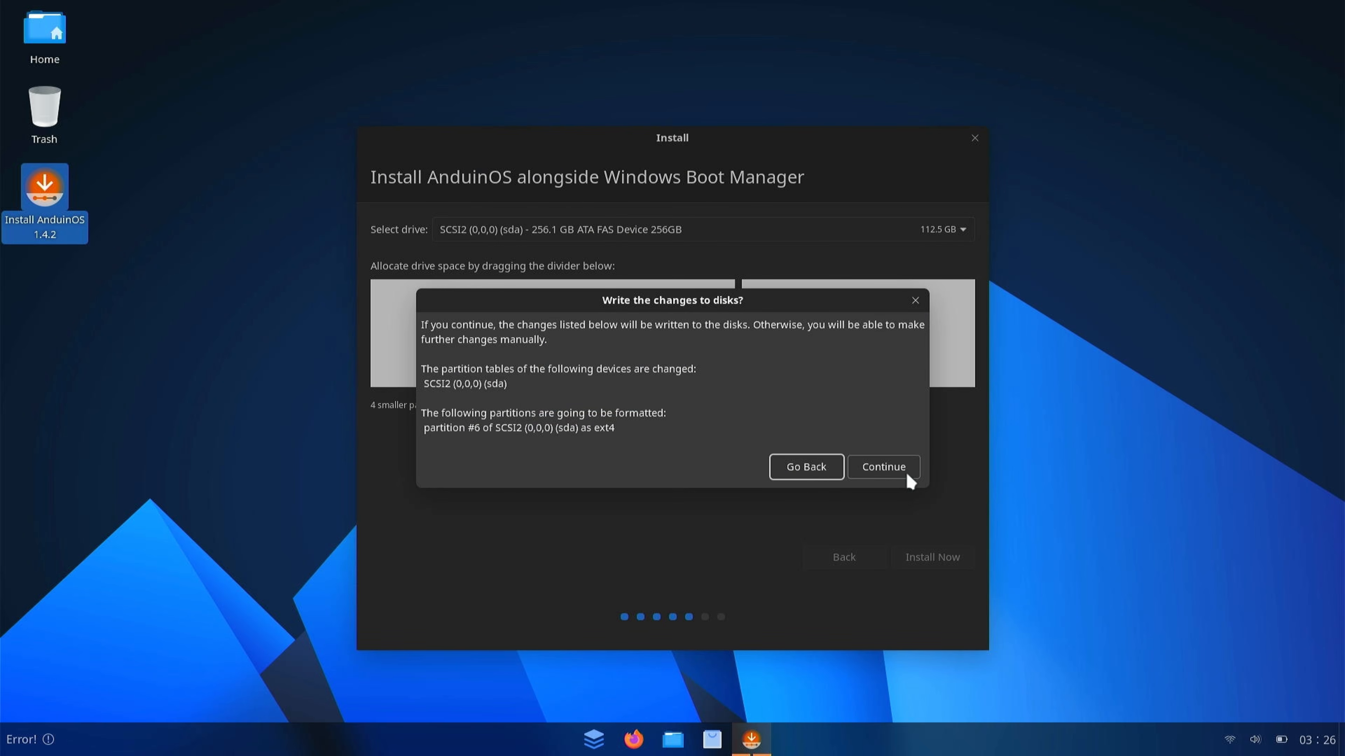
click(888, 466)
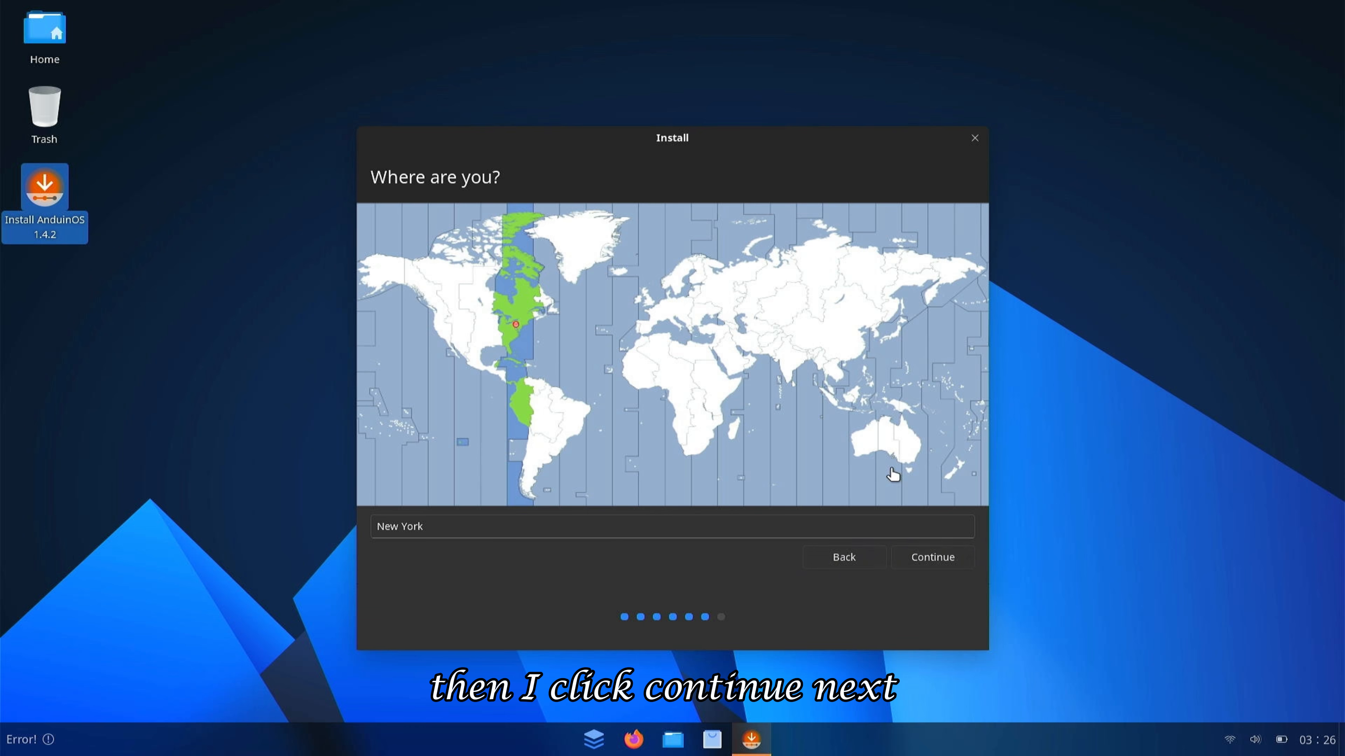
- Accept New York, create the account with name and password, and enable automatic login
click(924, 559)
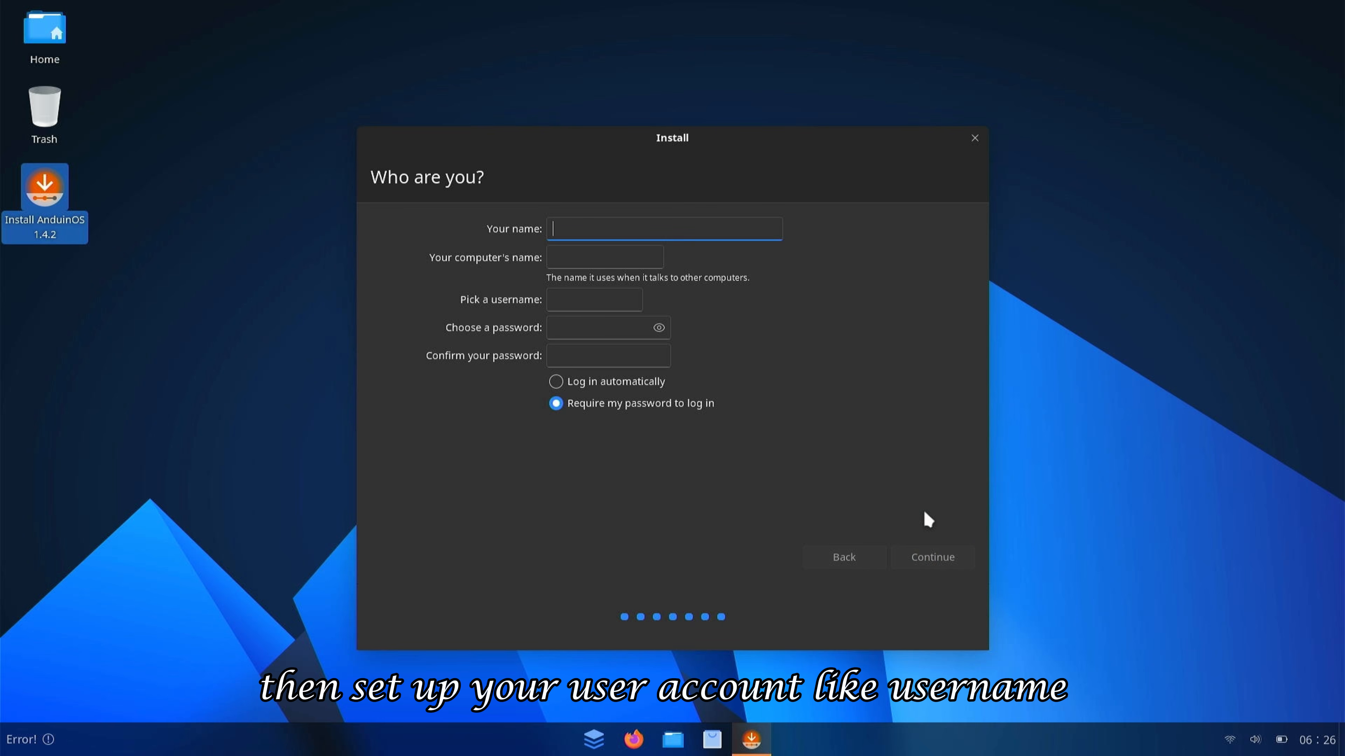
text(Technichio)
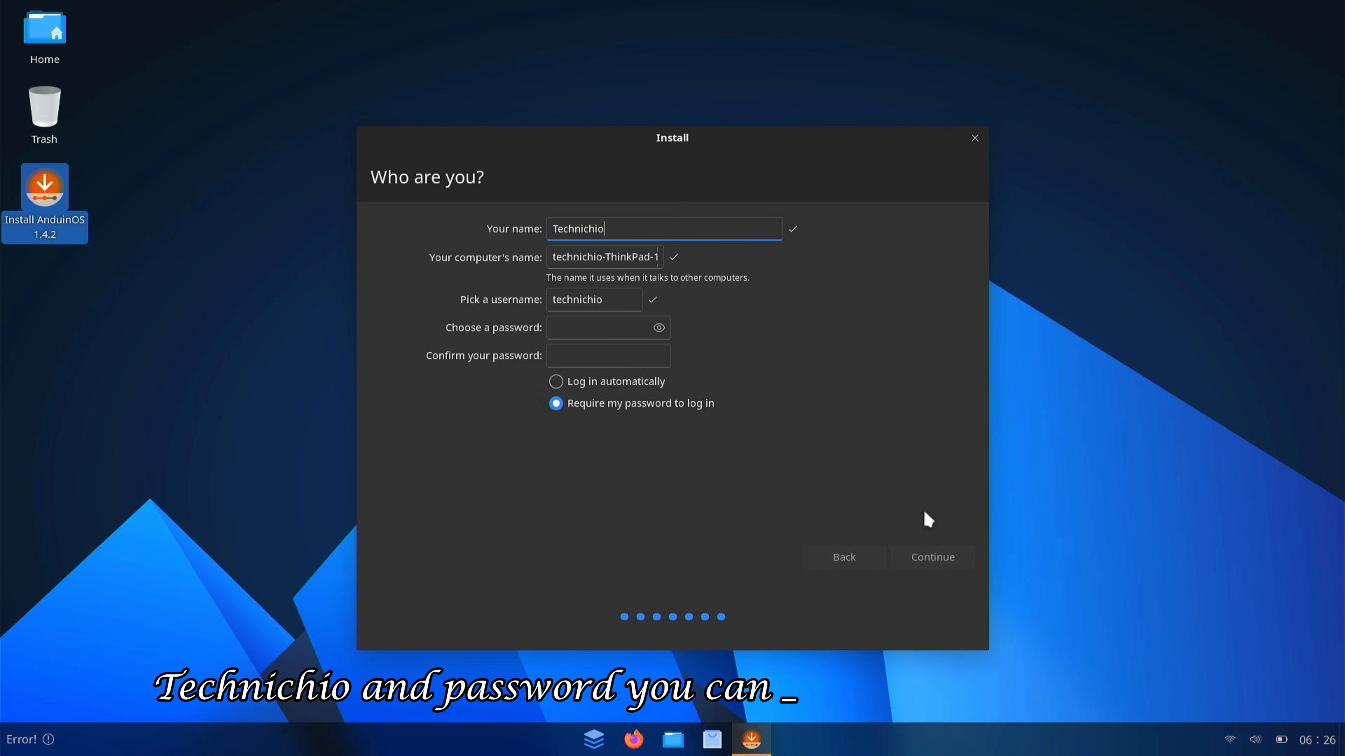
click(605, 332)
text(123456)
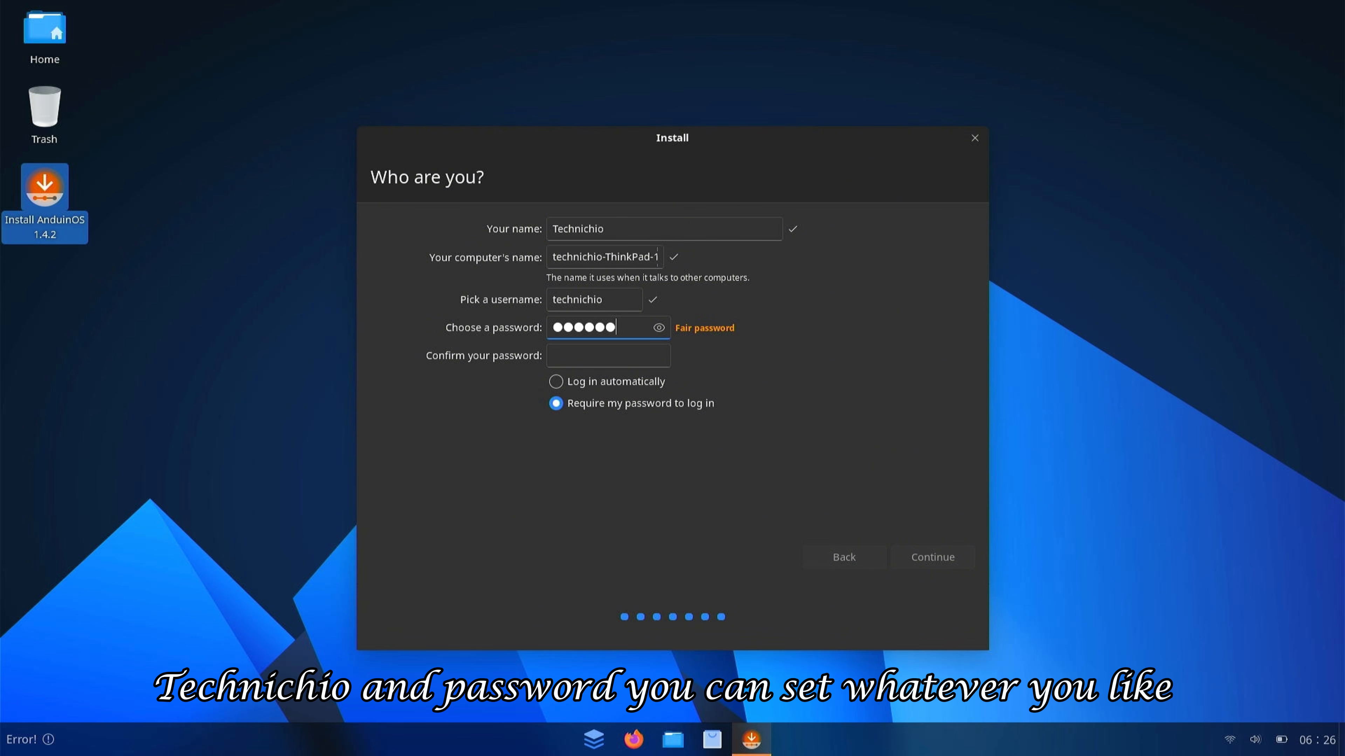
key(Tab)
text(123456)
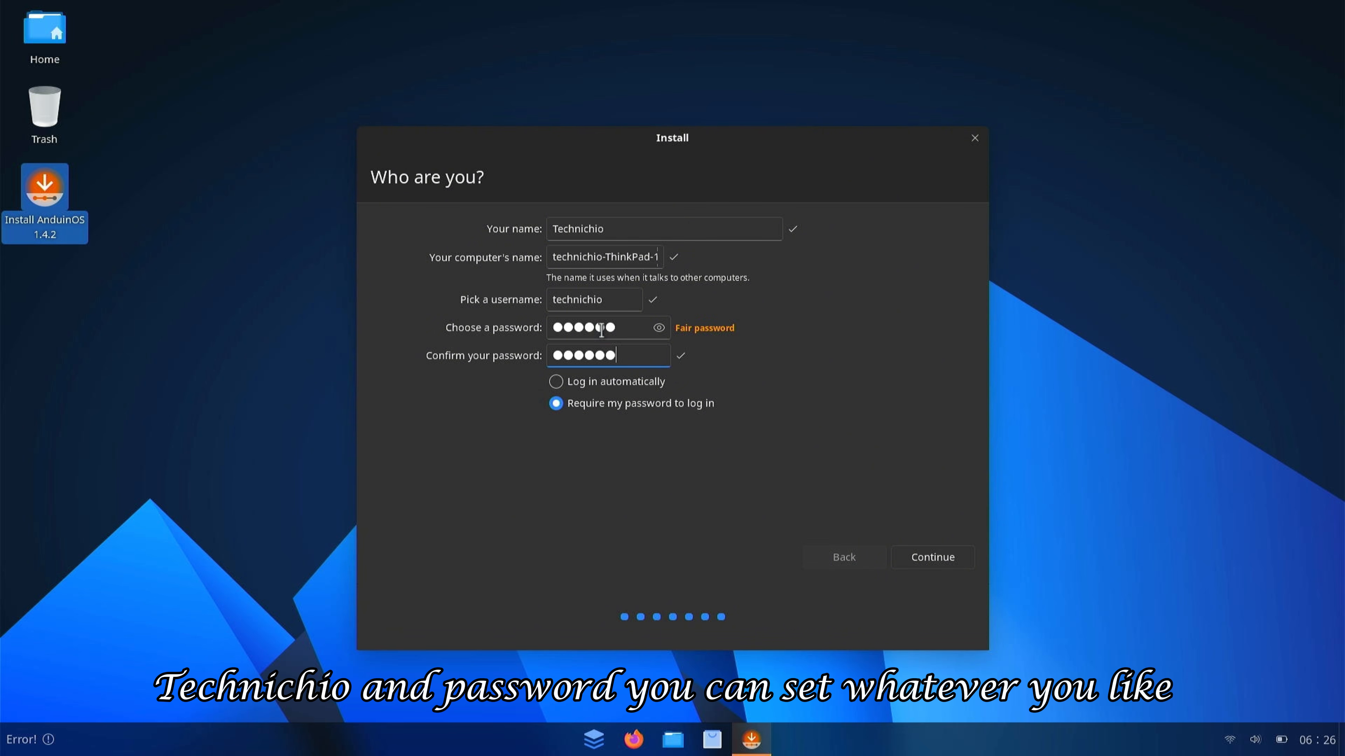
click(622, 386)
click(931, 557)
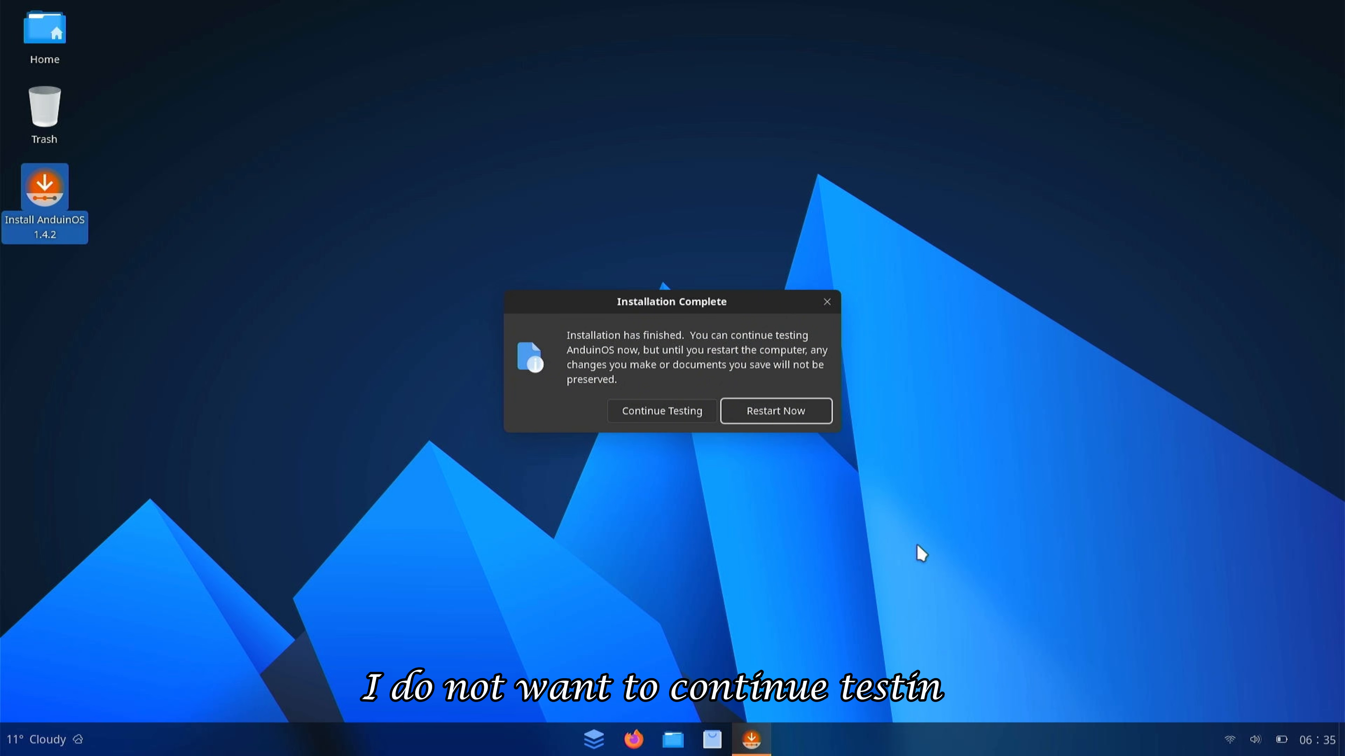
- Restart after removing the USB and open GRUB's Advanced options for AnduinOS
click(773, 413)
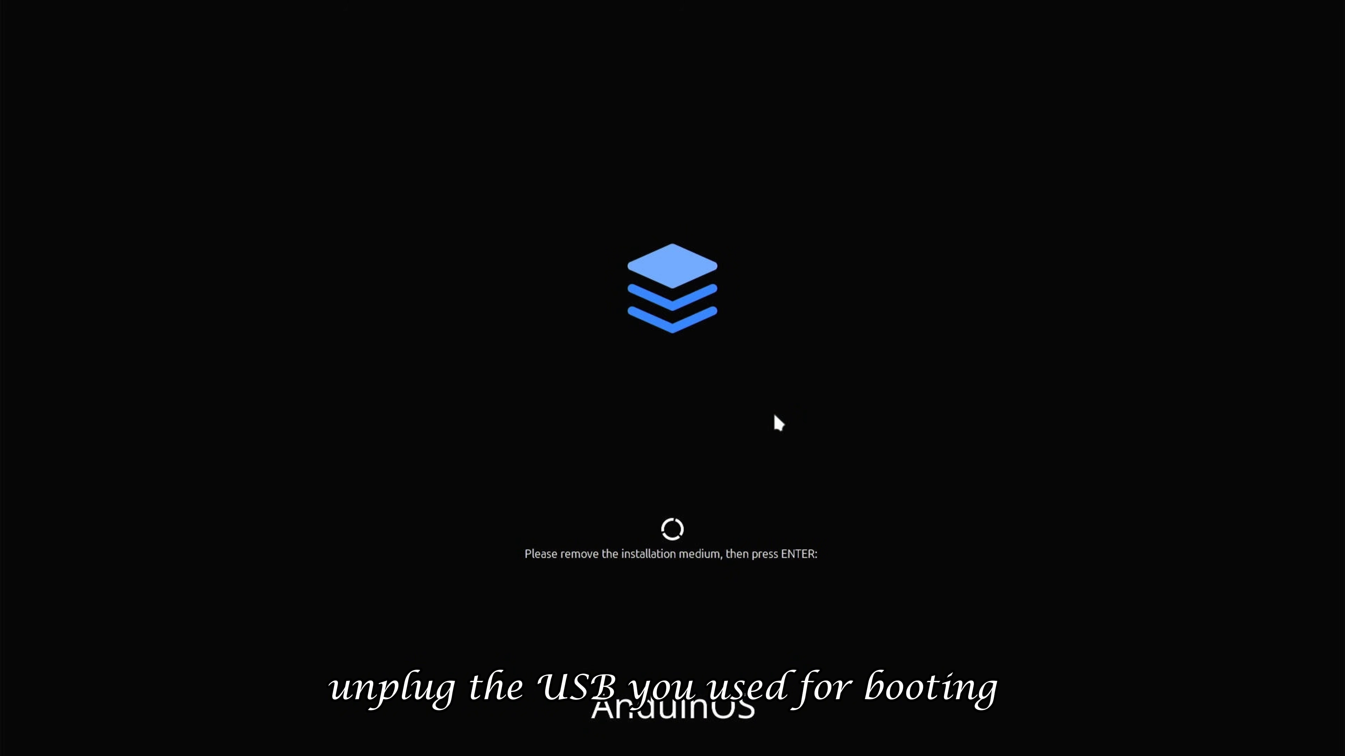
key(Return)
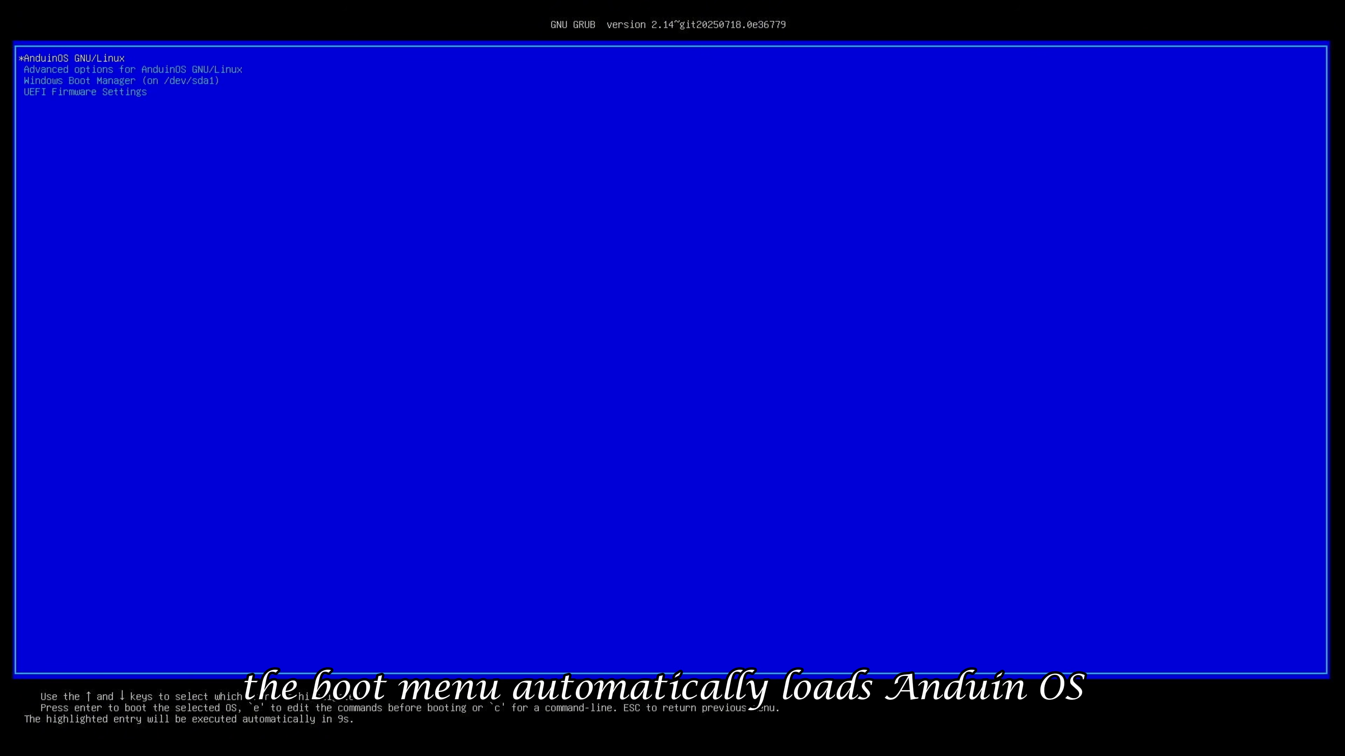
key(Down)
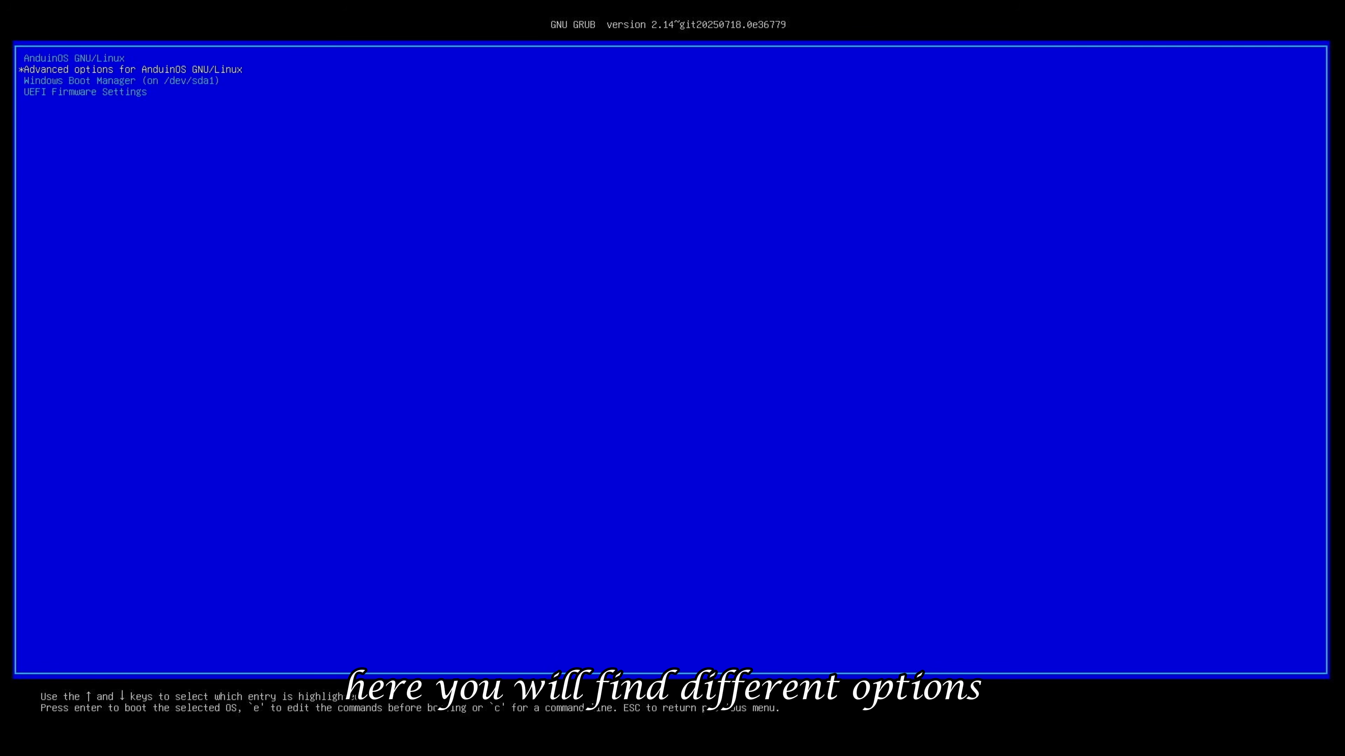
key(Return)
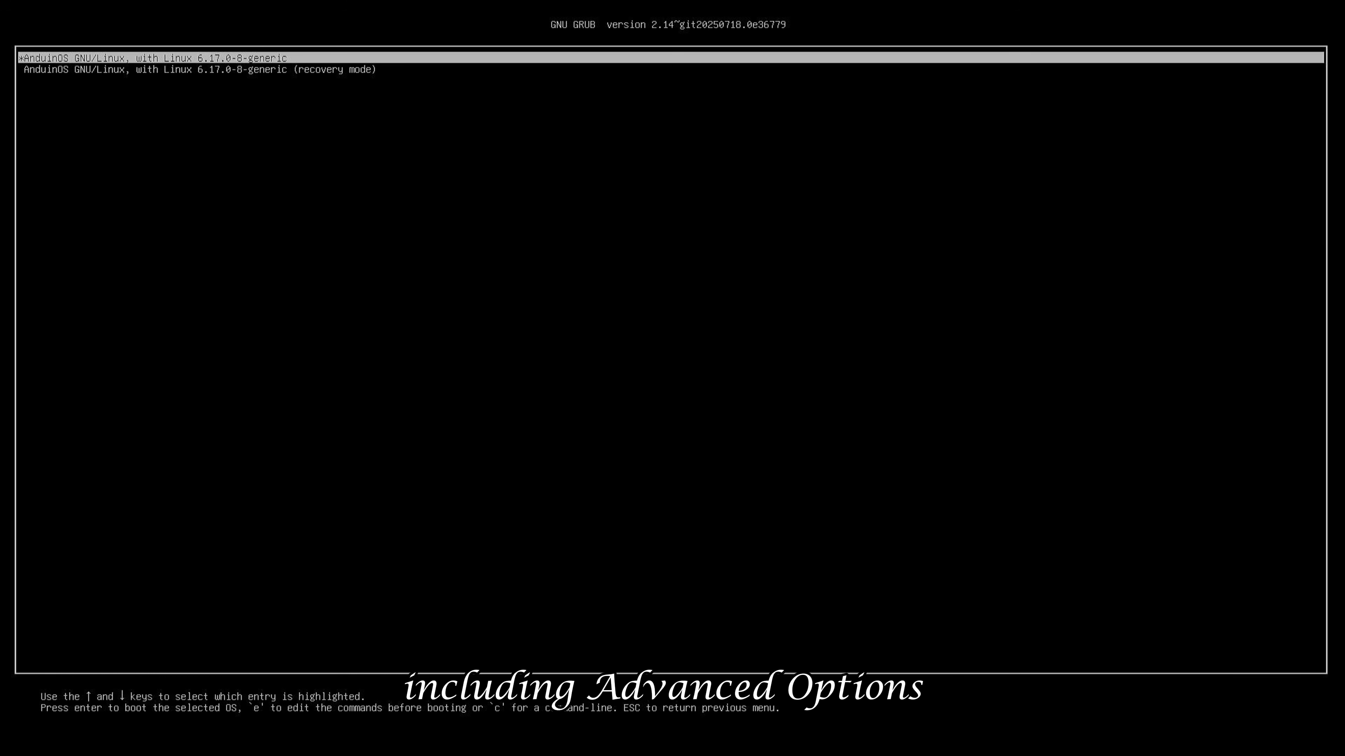
- Browse the recovery entry, return to the main menu, and boot AnduinOS GNU/Linux
key(Down)
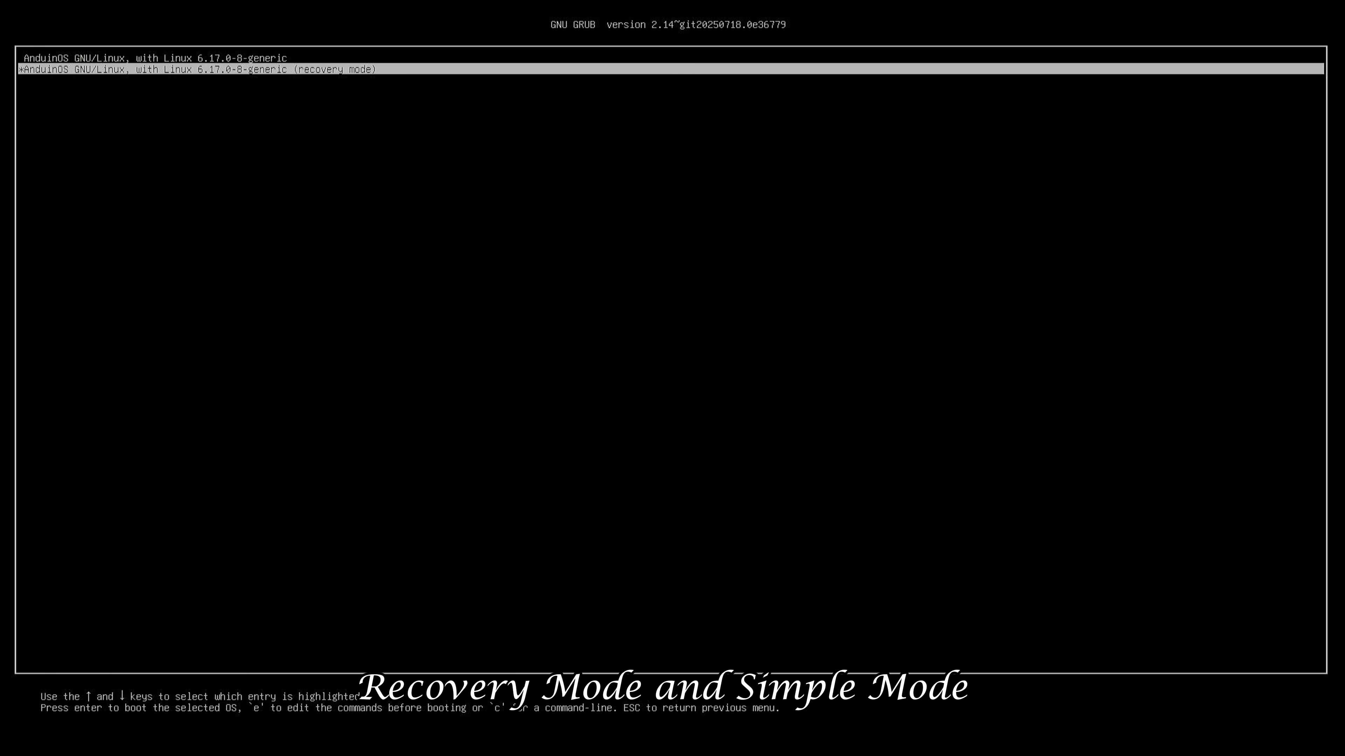
key(Up)
key(Escape)
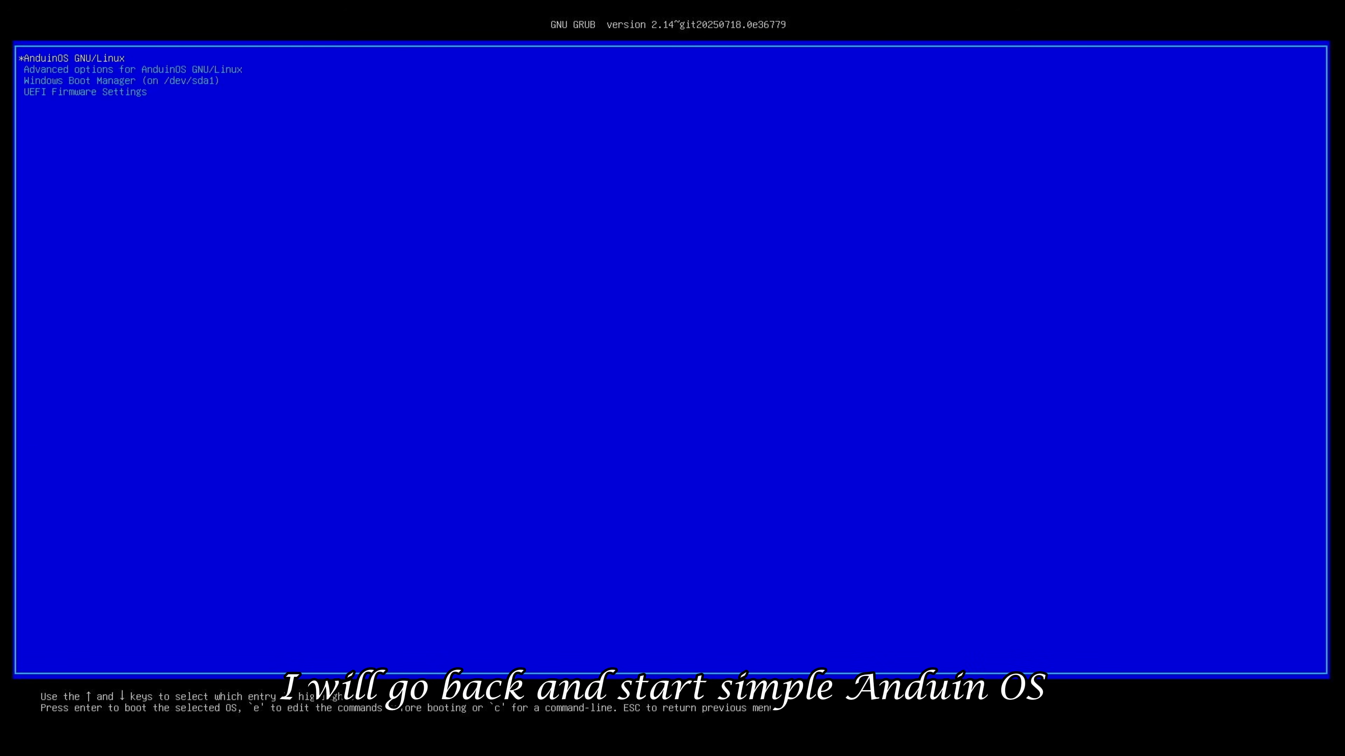
key(Return)
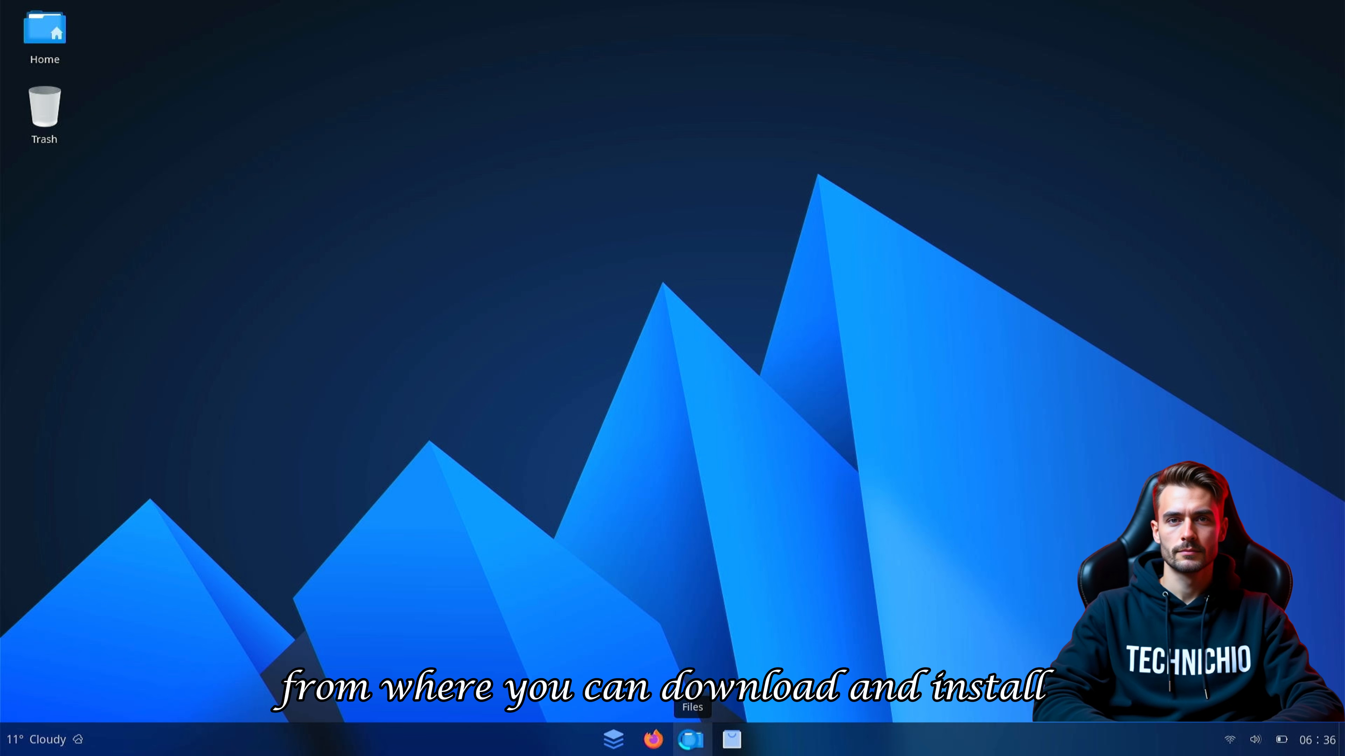
- Open Files and Software, then replace Firefox's Privacy Notice tab with a new tab
click(691, 740)
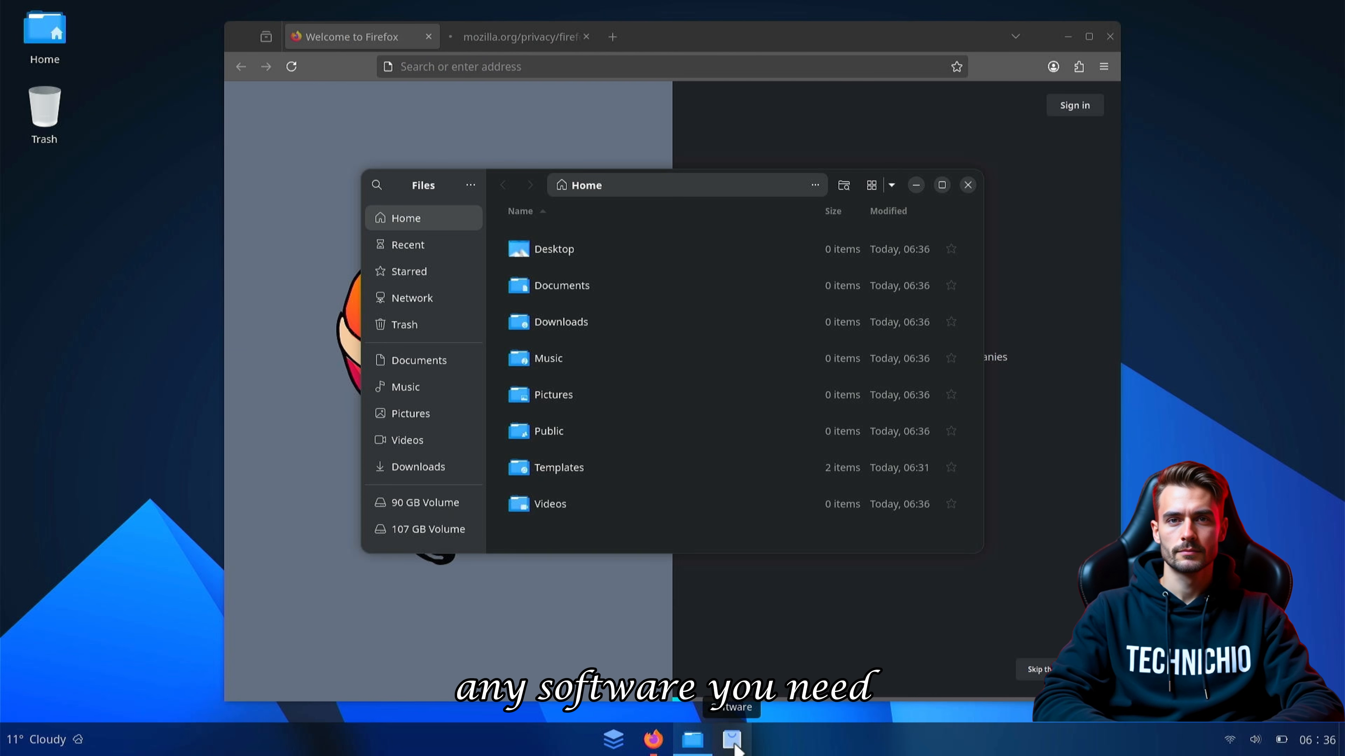
click(734, 743)
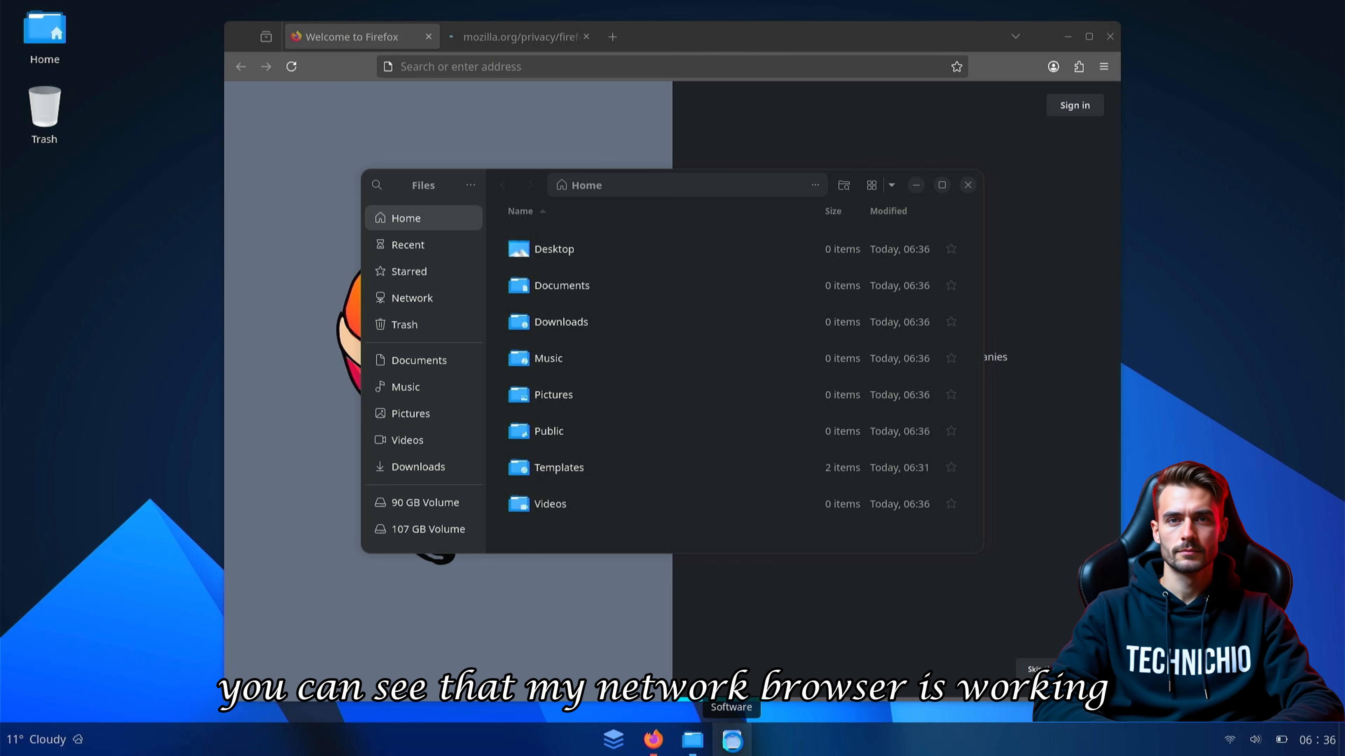
click(516, 36)
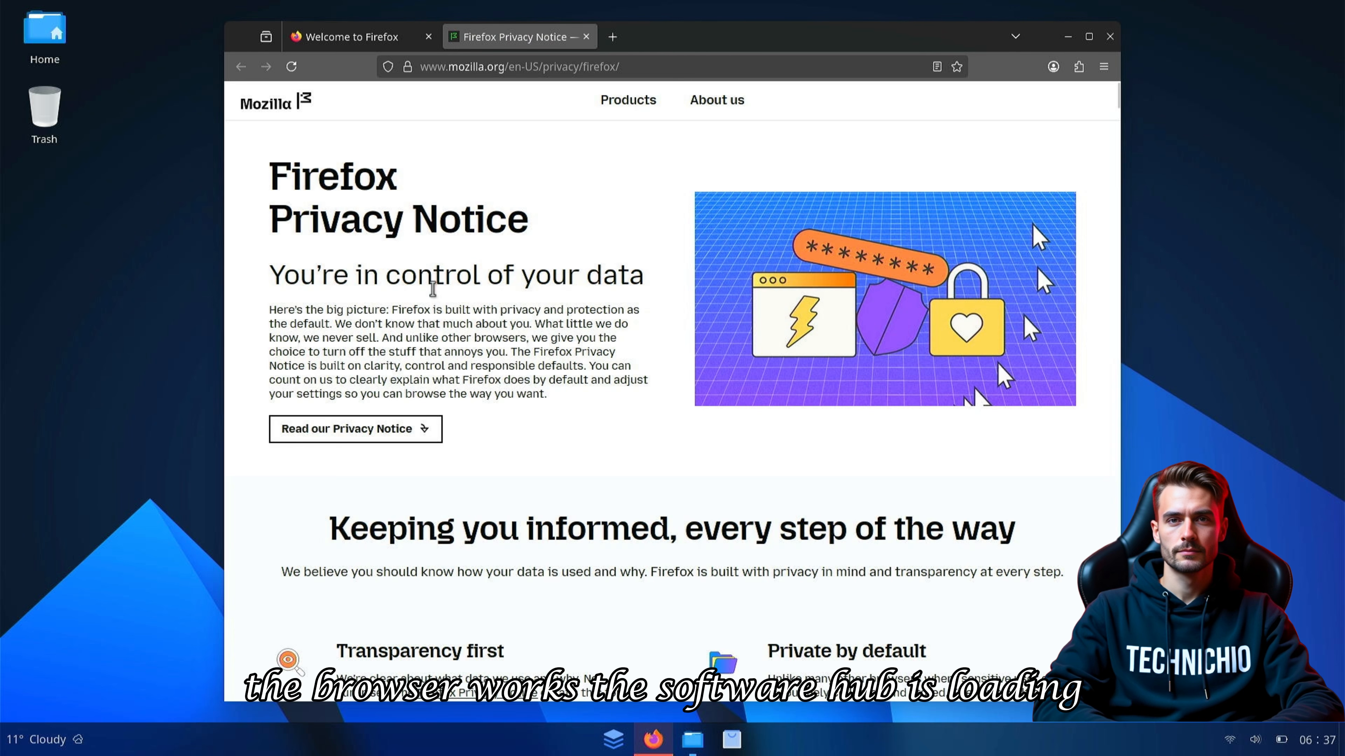
click(612, 37)
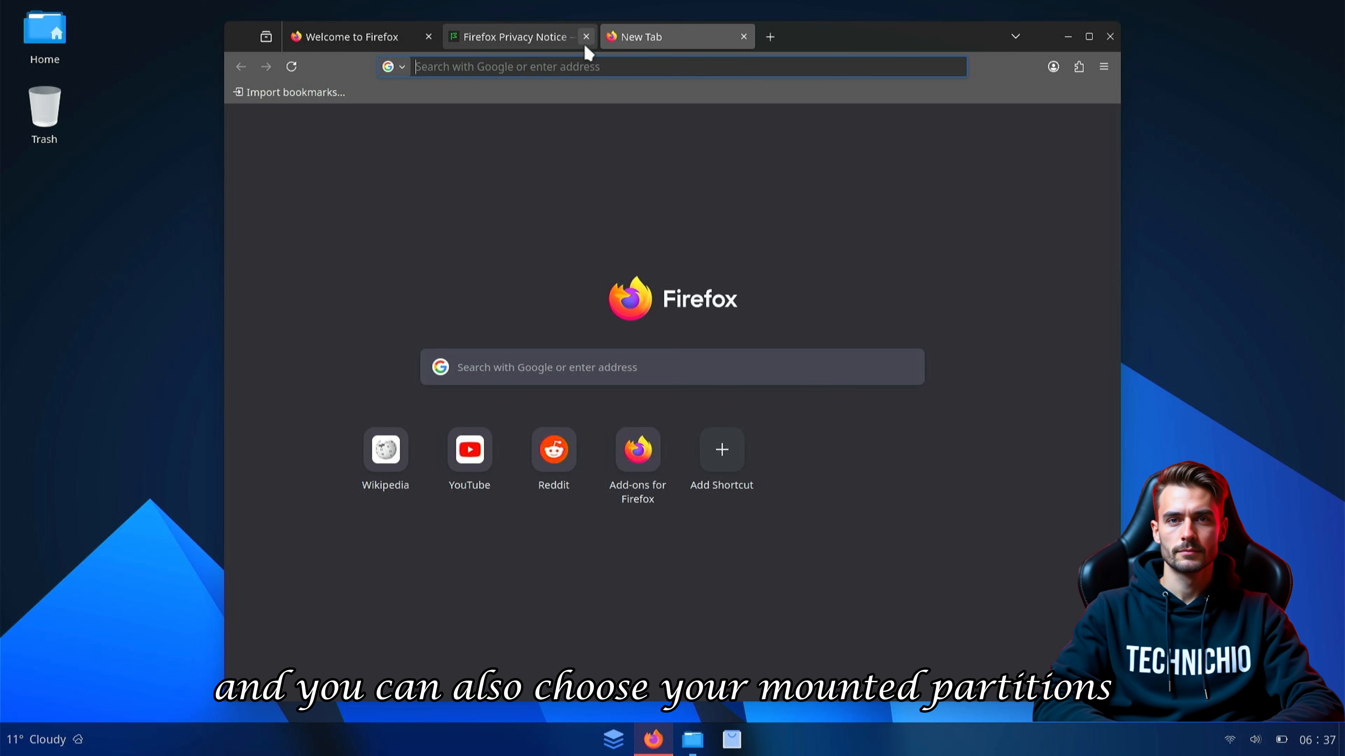
click(587, 36)
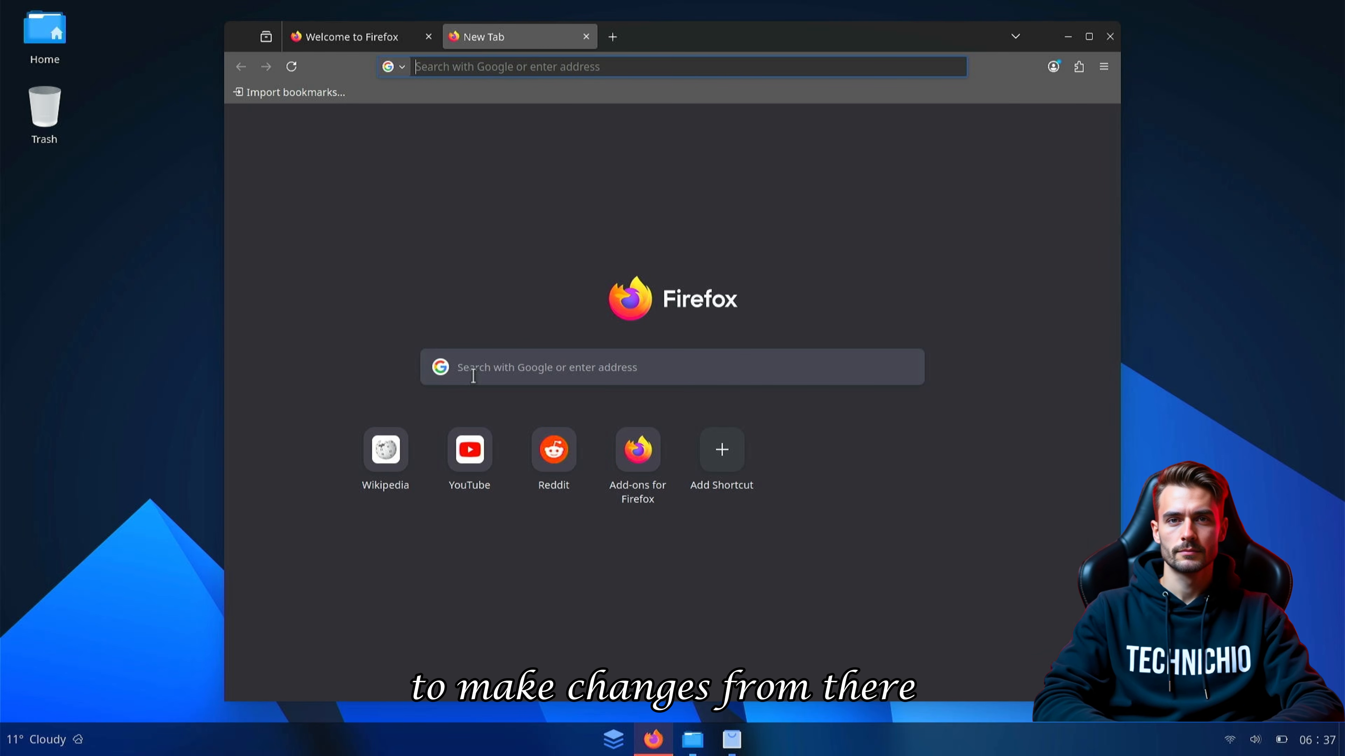
- Load Wikipedia, close the Welcome to Firefox tab, and bring Software to the front
click(386, 450)
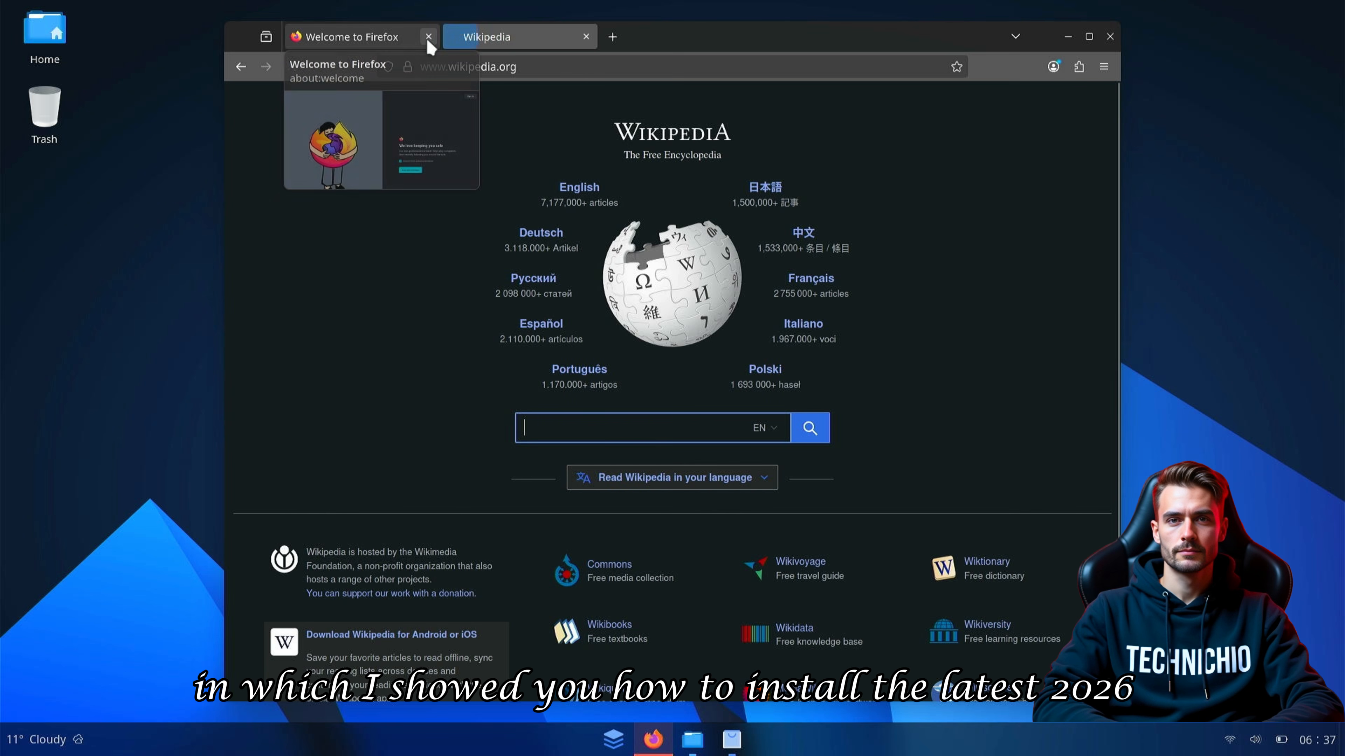
click(428, 36)
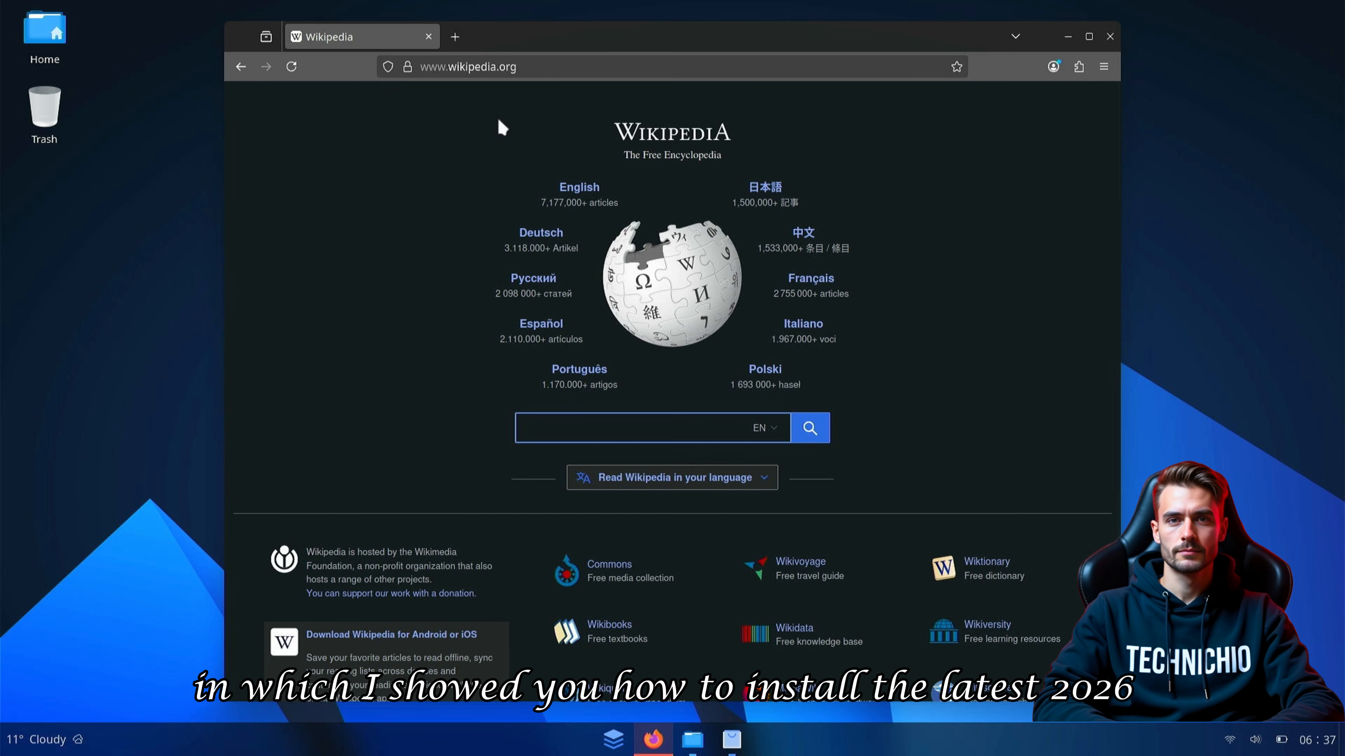
scroll(657, 281, down, 3)
scroll(659, 365, up, 3)
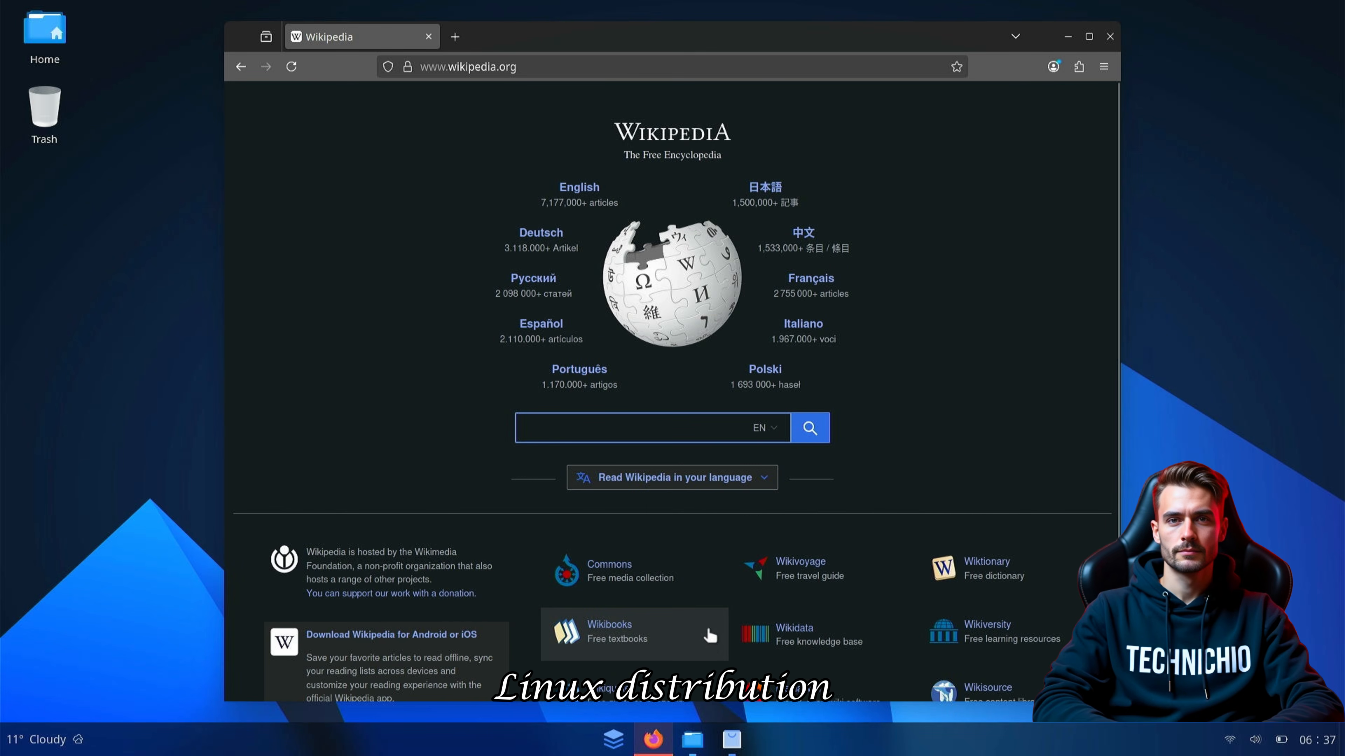
click(728, 739)
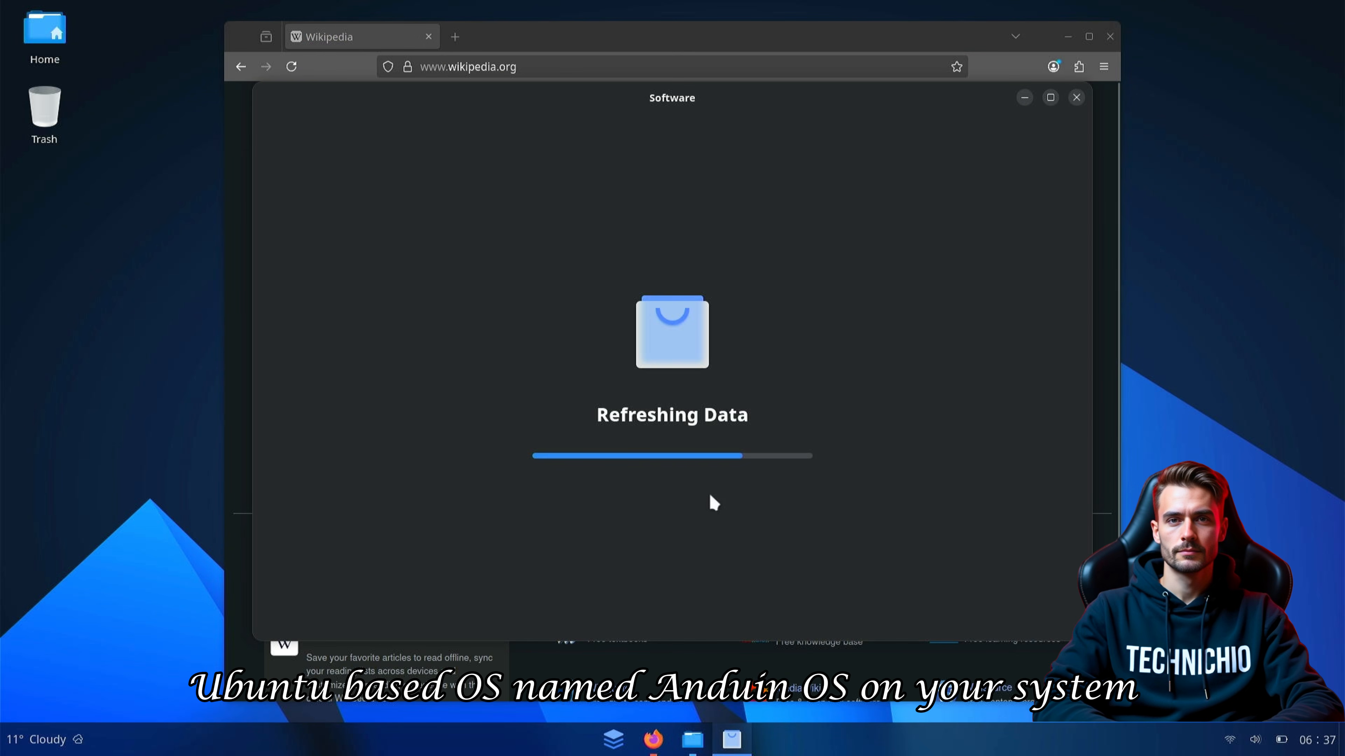